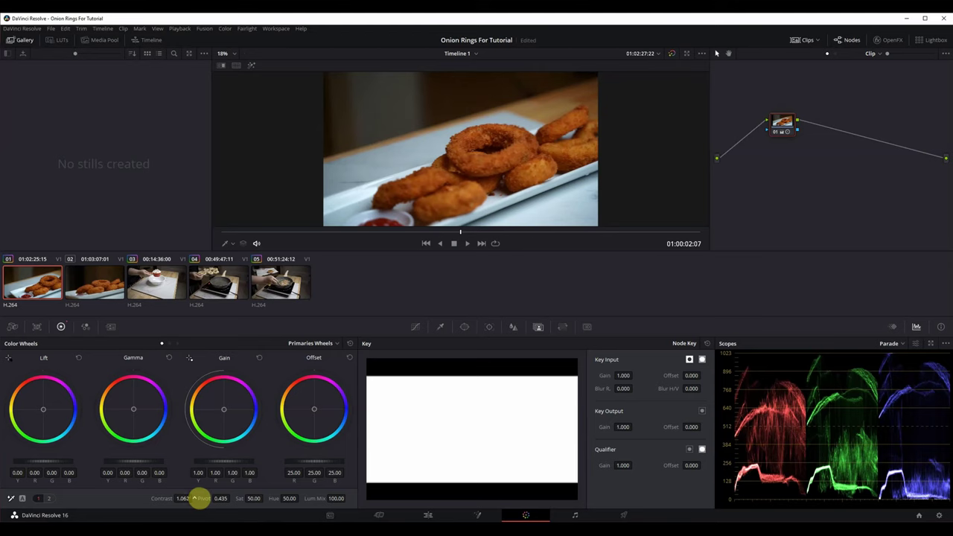
- Grade the onion-rings shot with saturation 61.20, gamma 0.02 and gain 1.04
{"action": "left_click_drag", "start_coordinate": [253, 498], "coordinate": [279, 498]}
{"action": "left_click_drag", "start_coordinate": [234, 466], "coordinate": [240, 455]}
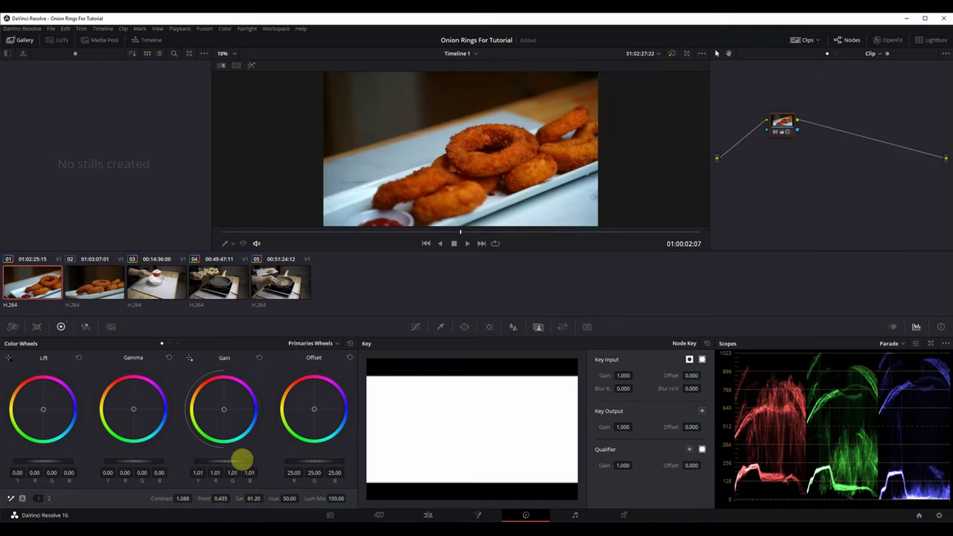
{"action": "left_click_drag", "start_coordinate": [143, 459], "coordinate": [125, 463]}
{"action": "left_click_drag", "start_coordinate": [234, 460], "coordinate": [224, 455]}
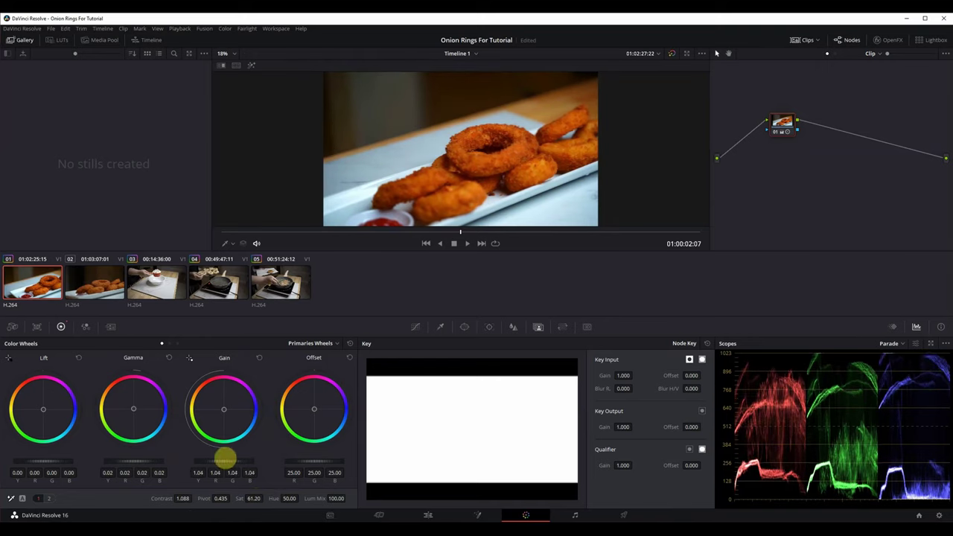
{"action": "left_click", "coordinate": [48, 498]}
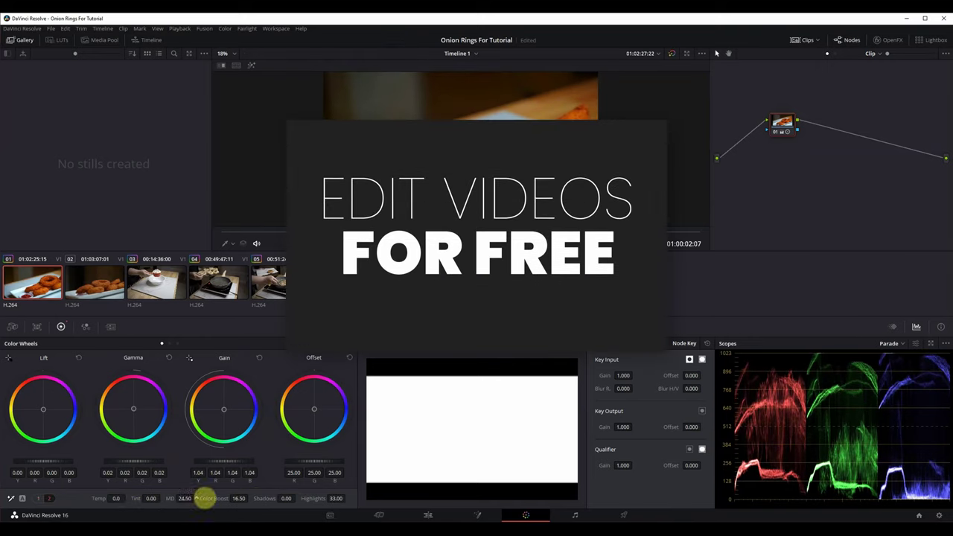
- Grab a still of the current grade
{"action": "key", "text": "ctrl+alt+g"}
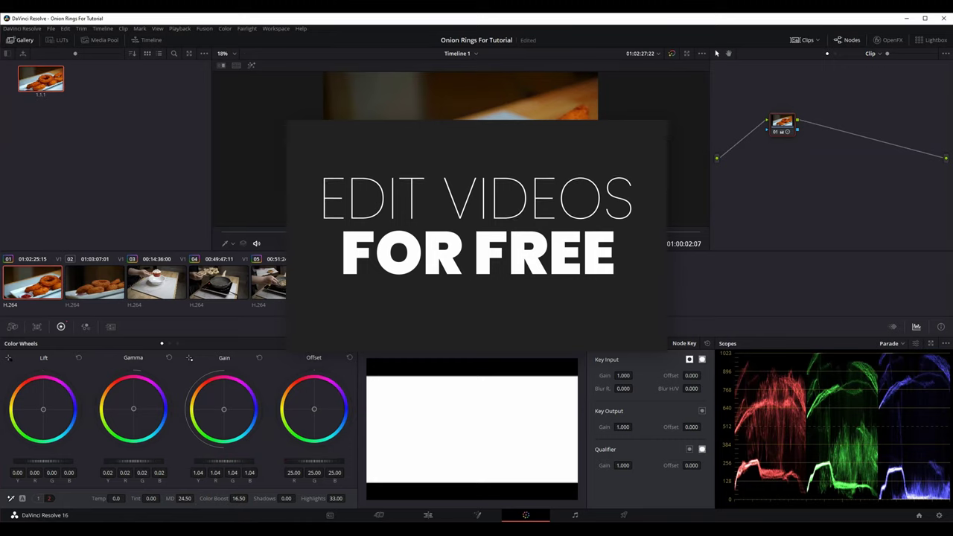
{"action": "right_click", "coordinate": [63, 81]}
{"action": "left_click", "coordinate": [111, 178]}
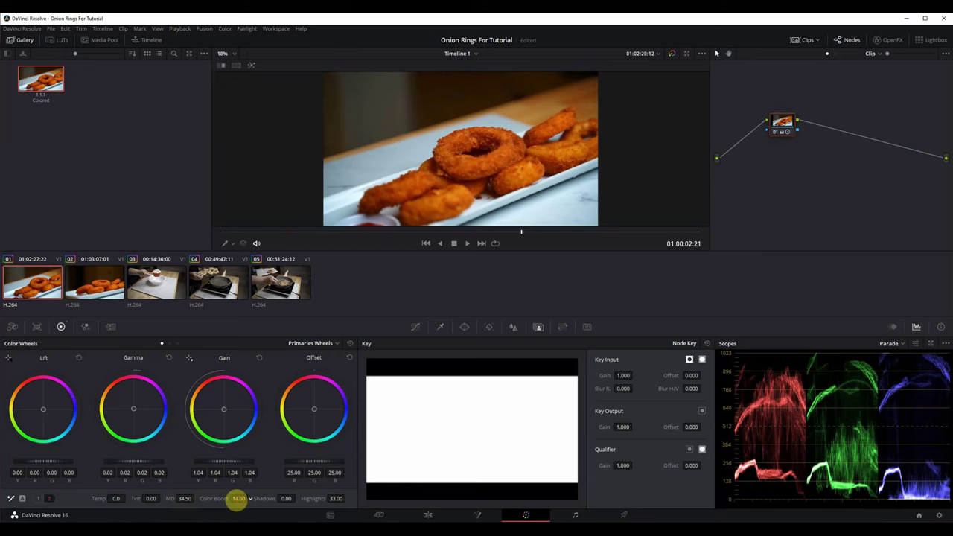
- Lower Color Boost, then search for DaVinci Resolve and open the Resolve 17 download options
{"action": "left_click_drag", "start_coordinate": [234, 498], "coordinate": [221, 500]}
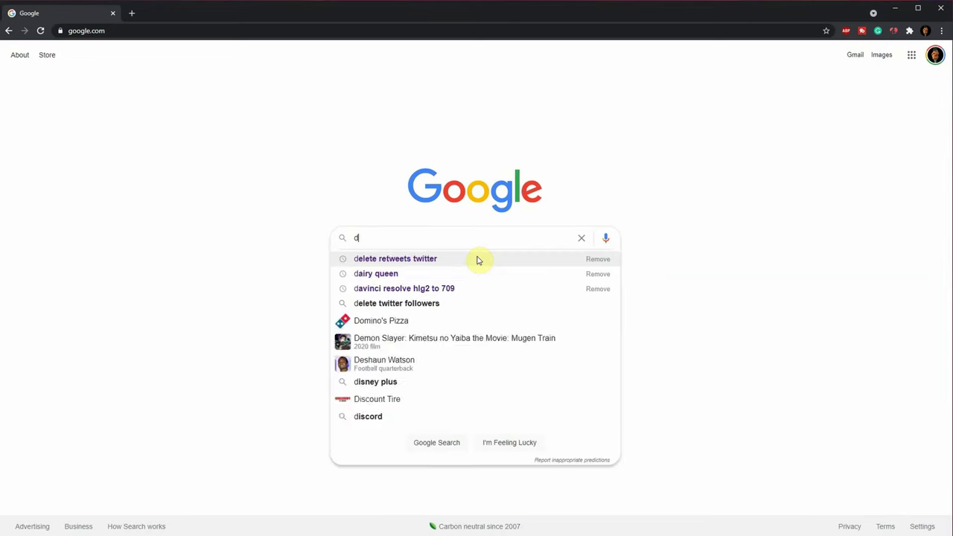
{"action": "type", "text": "avinciresolve/"}
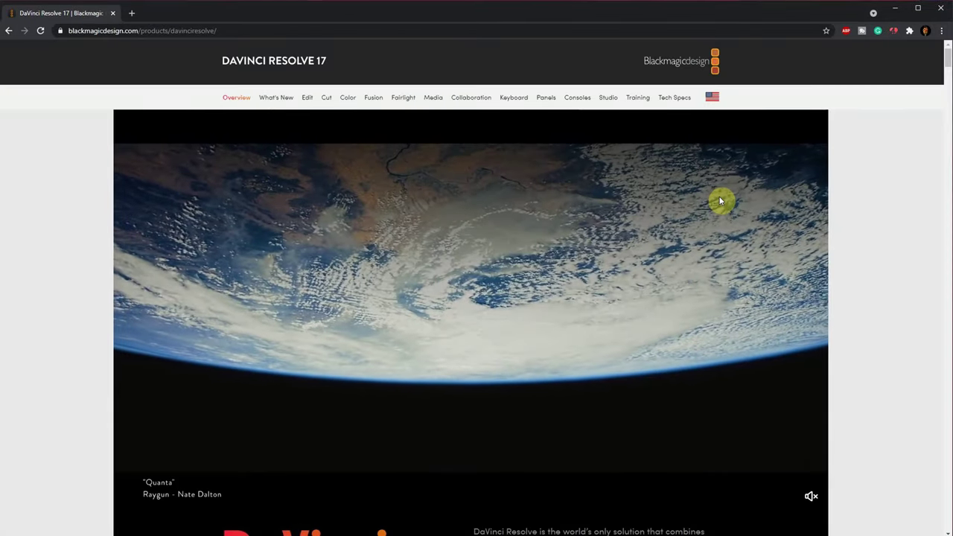
{"action": "scroll", "coordinate": [720, 201], "scroll_direction": "down", "scroll_amount": 3}
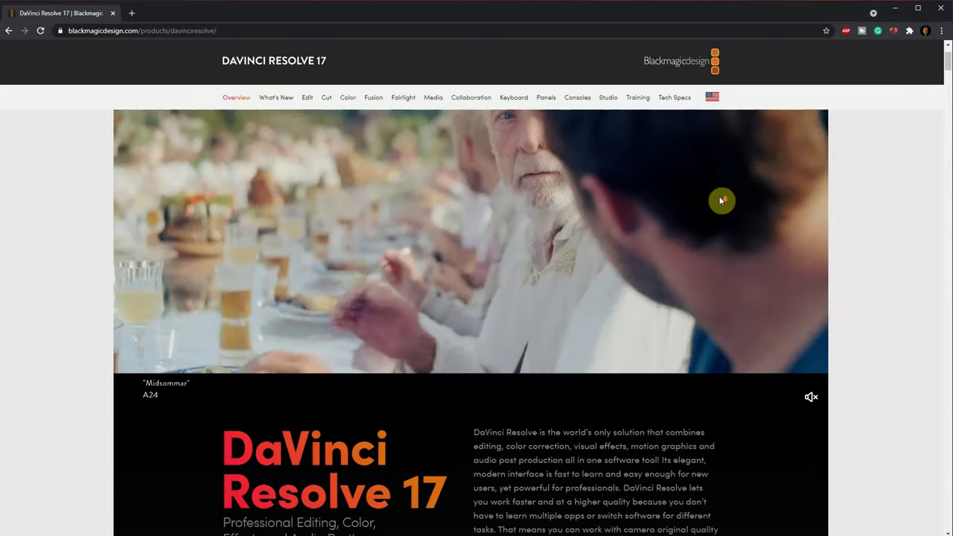
{"action": "scroll", "coordinate": [720, 201], "scroll_direction": "down", "scroll_amount": 2}
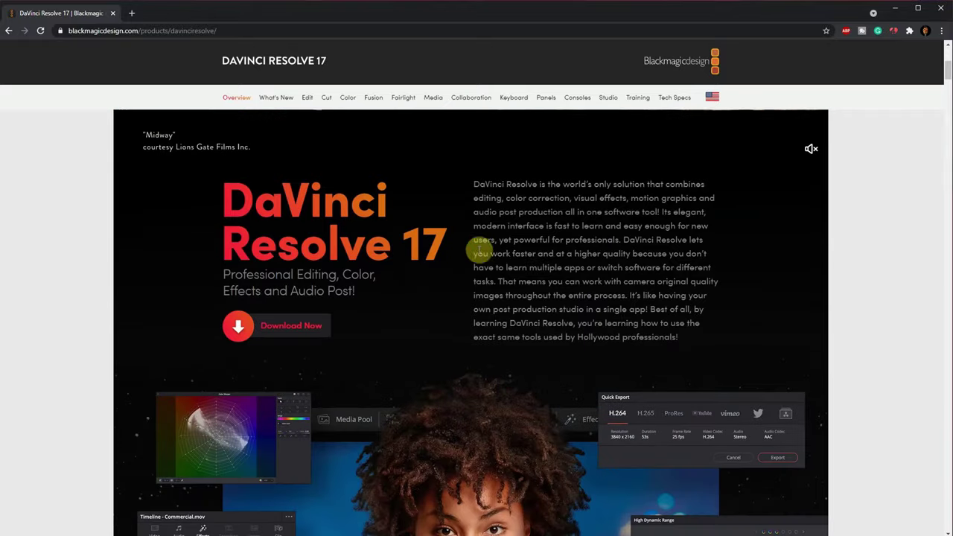
{"action": "left_click", "coordinate": [283, 326]}
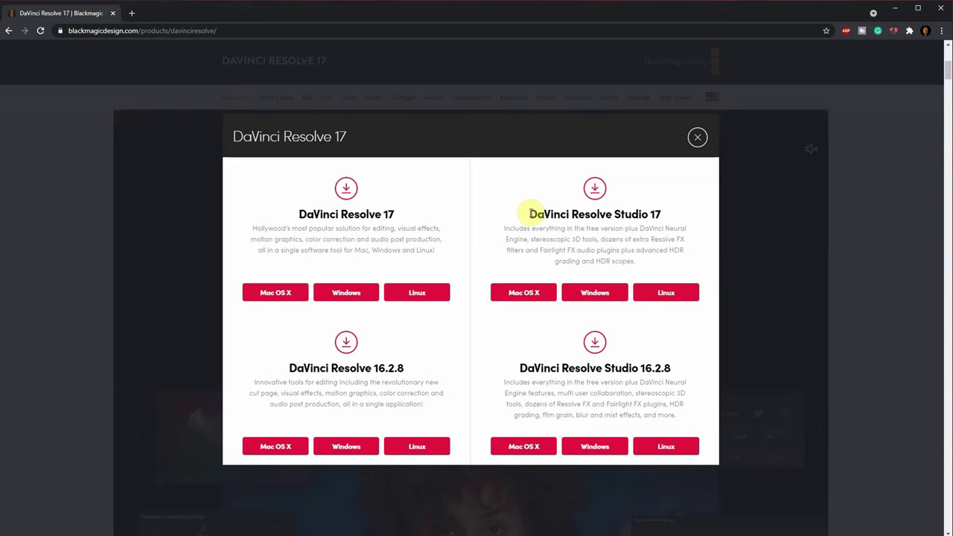
- Register for free DaVinci Resolve 17 for Windows and download DaVinci_Resolve_17.1.1_Windows.zip
{"action": "left_click_drag", "start_coordinate": [393, 214], "coordinate": [306, 215]}
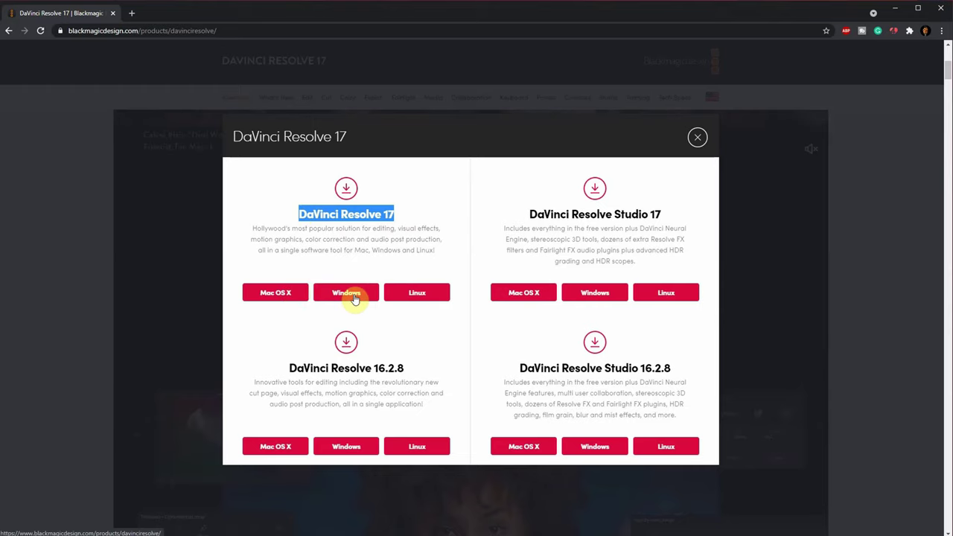
{"action": "left_click", "coordinate": [354, 295]}
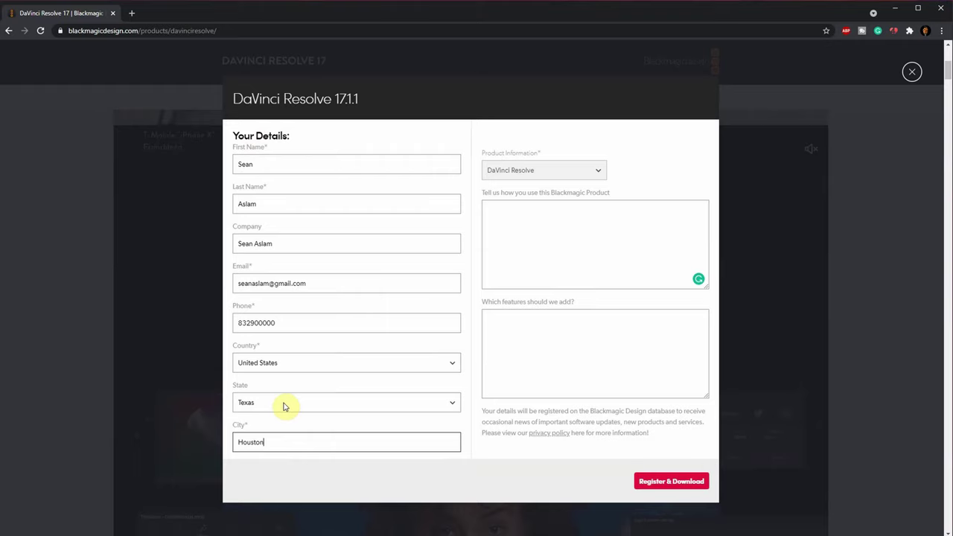
{"action": "left_click", "coordinate": [680, 481]}
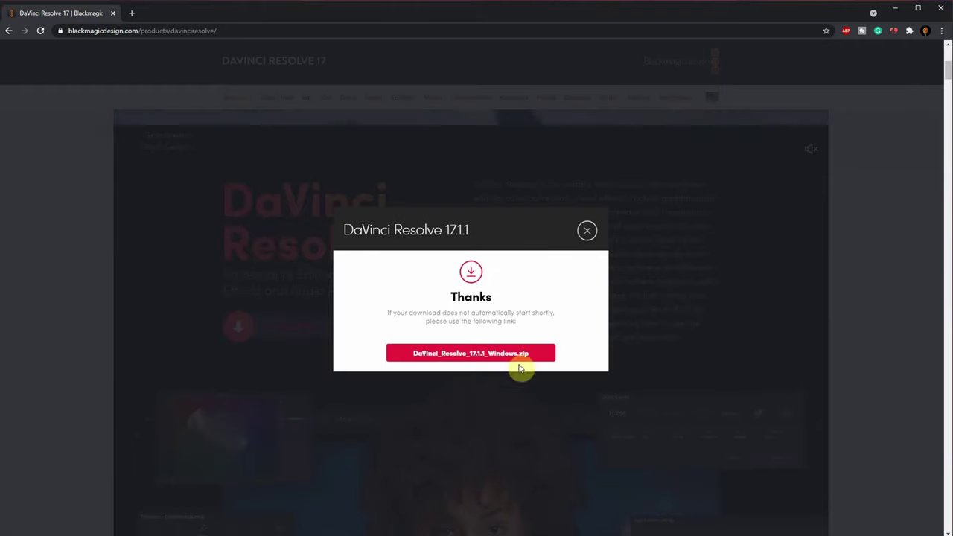
{"action": "left_click", "coordinate": [474, 356]}
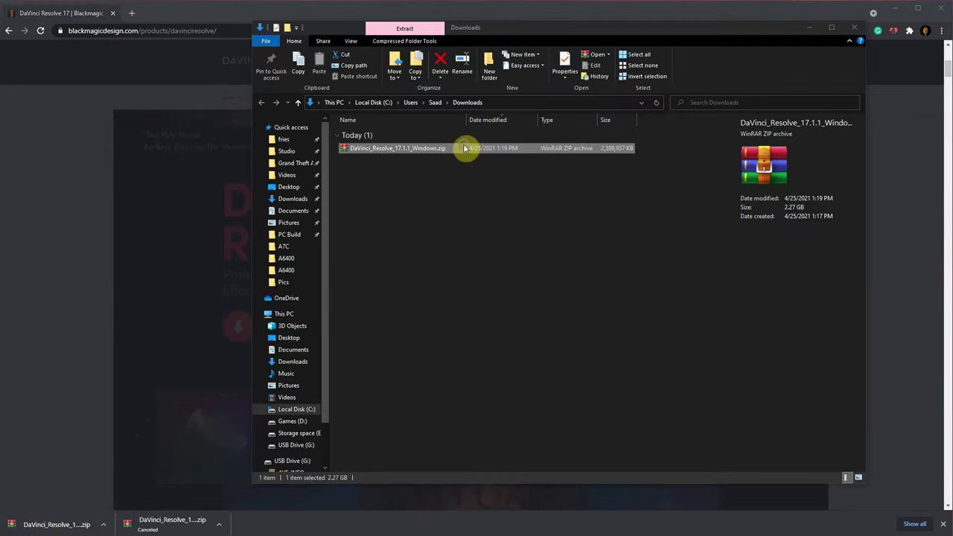
- Extract the DaVinci Resolve 17.1.1 zip and launch the installer inside the extracted folder
{"action": "right_click", "coordinate": [464, 148]}
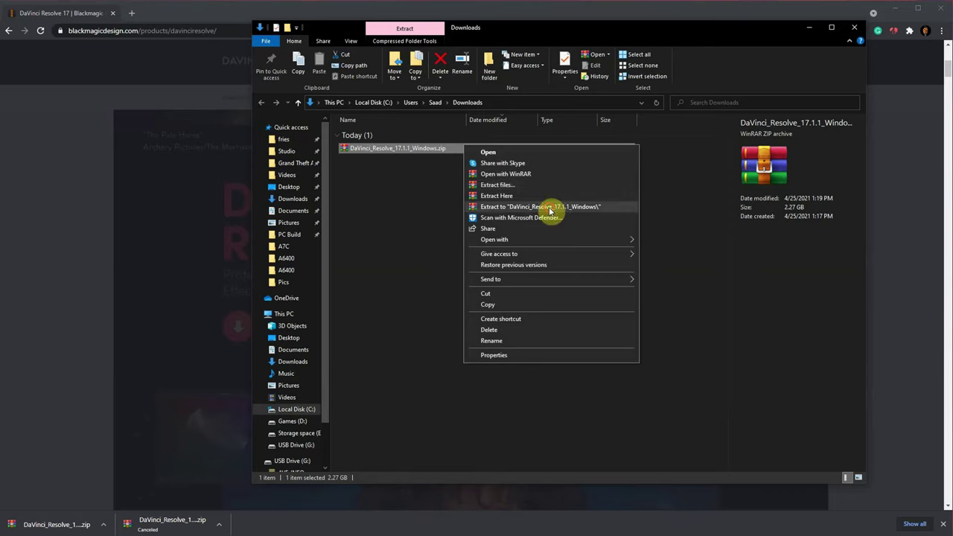
{"action": "left_click", "coordinate": [573, 207]}
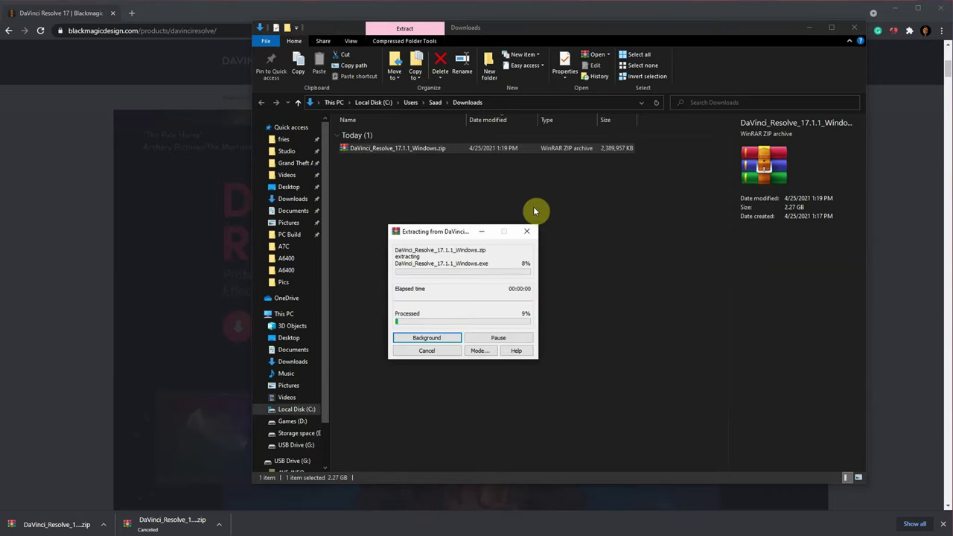
{"action": "double_click", "coordinate": [491, 157]}
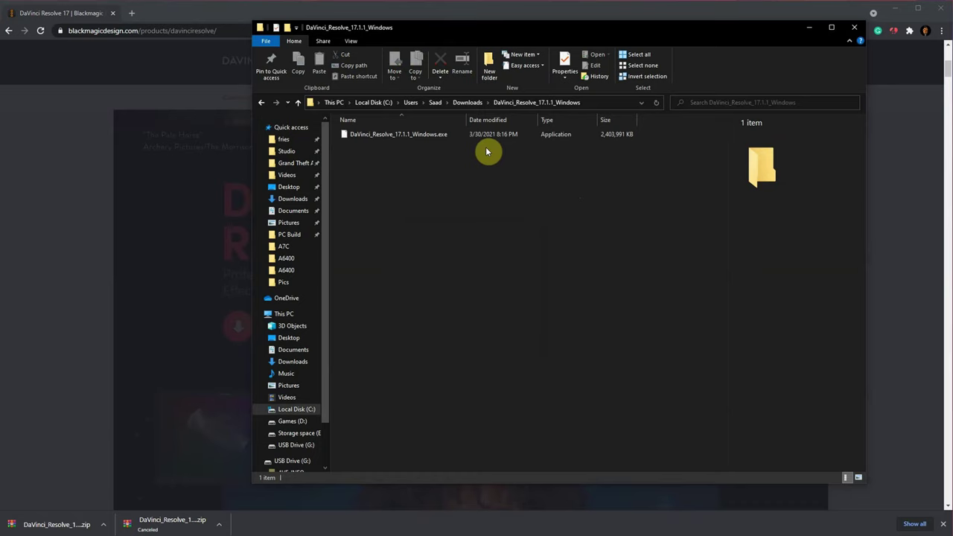
{"action": "left_click", "coordinate": [490, 136]}
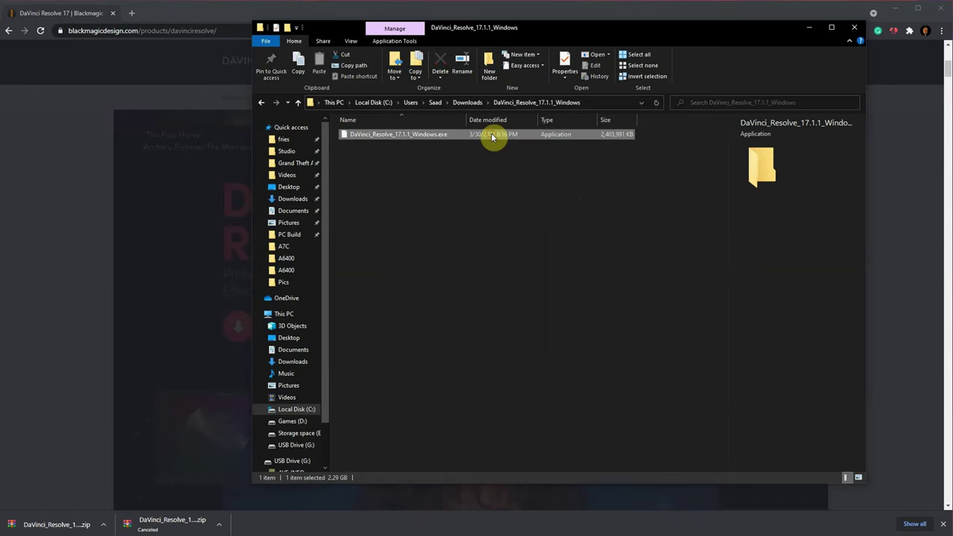
{"action": "double_click", "coordinate": [439, 135]}
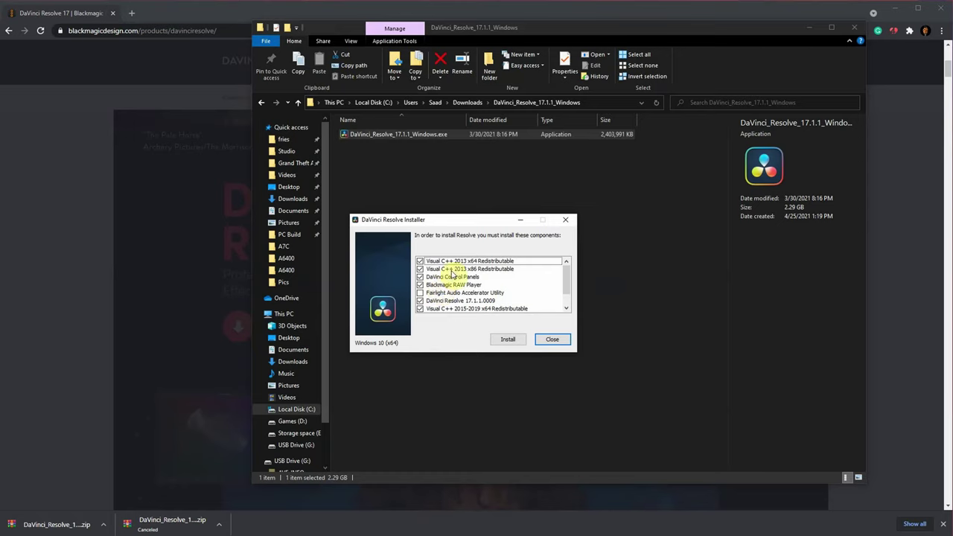
- Install the listed components, then close the installer and File Explorer
{"action": "scroll", "coordinate": [465, 301], "scroll_direction": "down", "scroll_amount": 1}
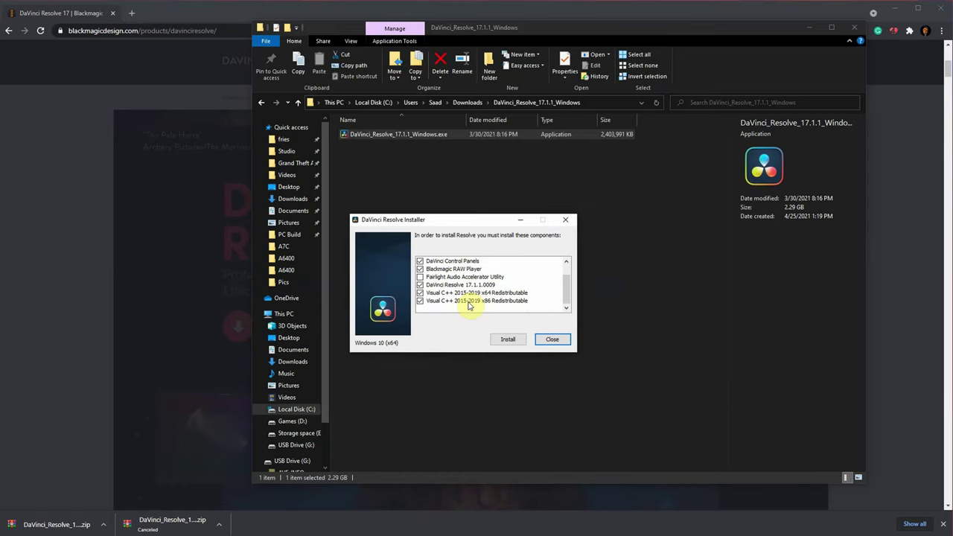
{"action": "left_click", "coordinate": [508, 340]}
{"action": "left_click", "coordinate": [561, 339]}
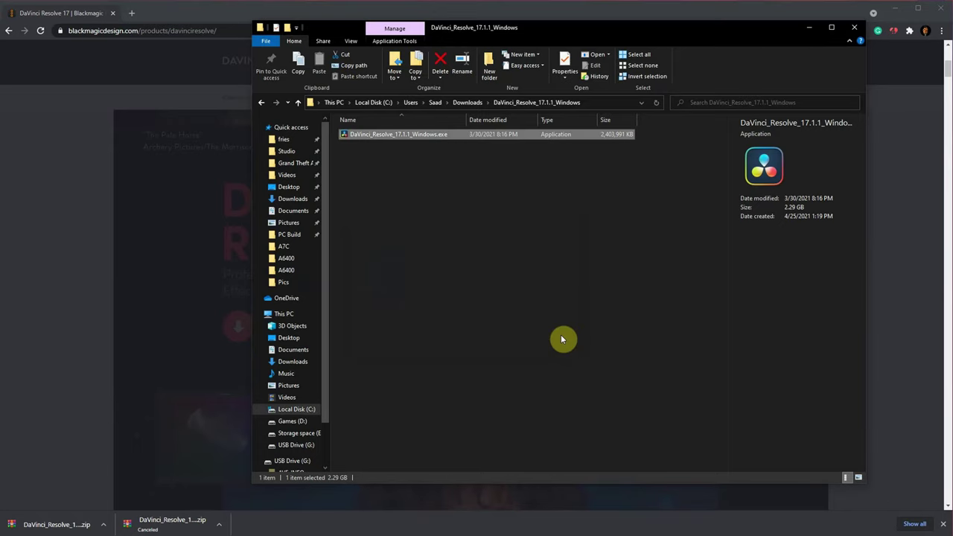
{"action": "left_click", "coordinate": [852, 30]}
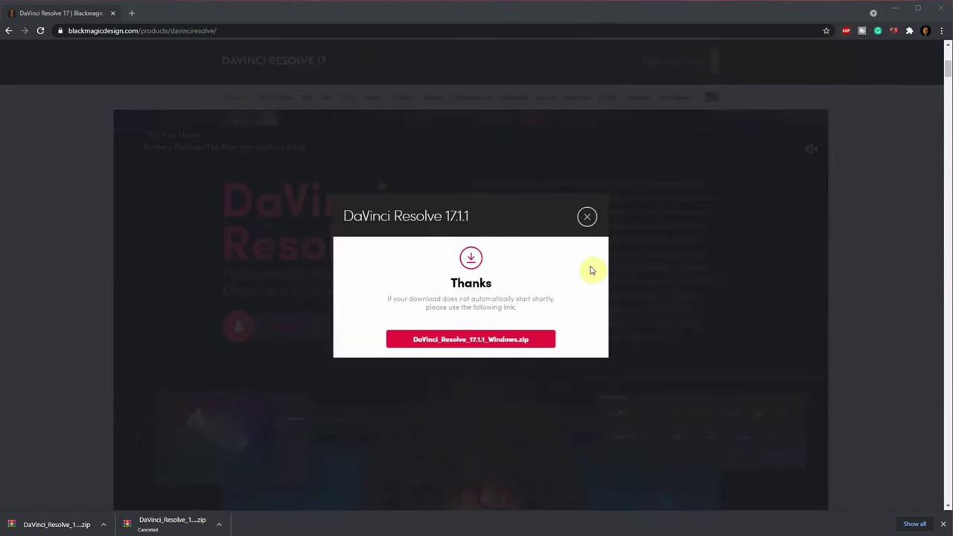
- Close the download thanks dialog and scroll the Project Manager list to Untitled Project
{"action": "left_click", "coordinate": [586, 216]}
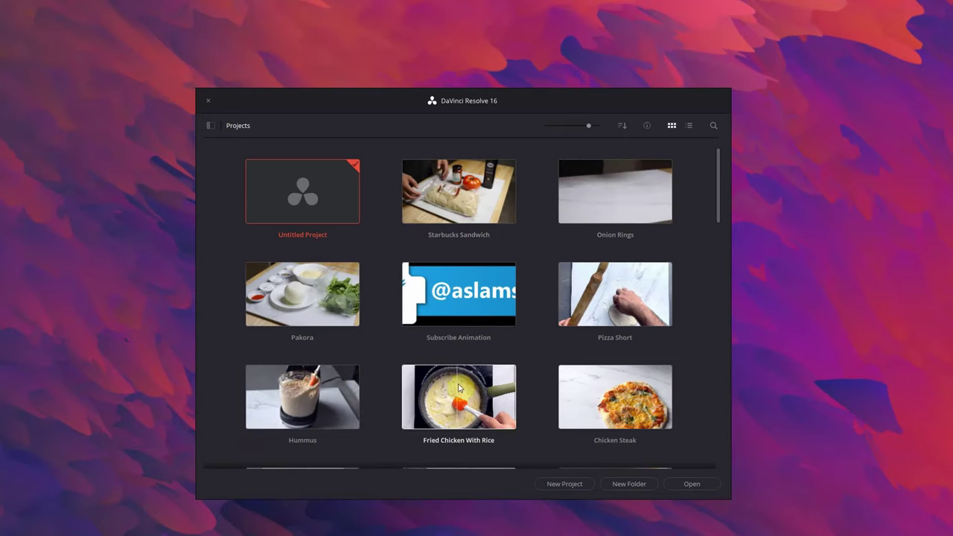
{"action": "scroll", "coordinate": [610, 395], "scroll_direction": "down", "scroll_amount": 5}
{"action": "scroll", "coordinate": [603, 392], "scroll_direction": "down", "scroll_amount": 8}
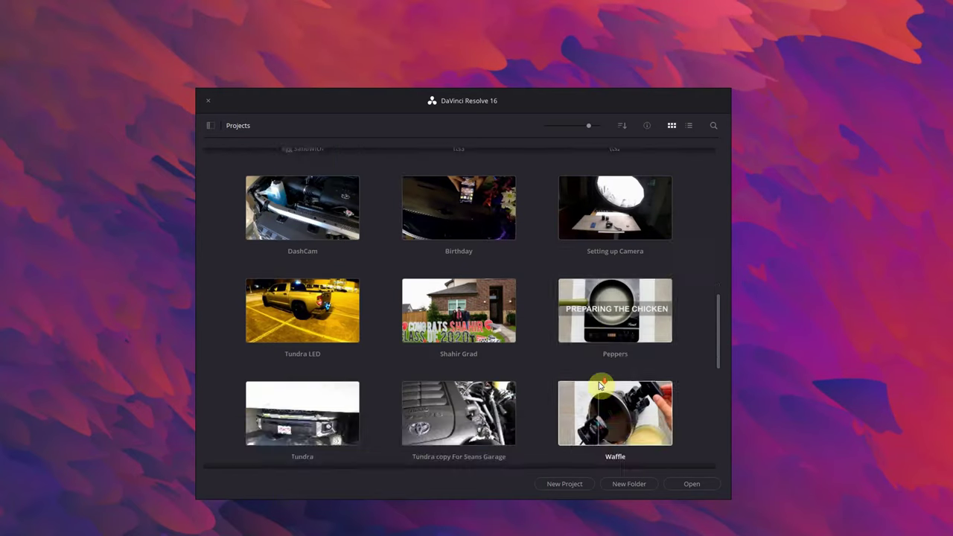
{"action": "scroll", "coordinate": [600, 385], "scroll_direction": "up", "scroll_amount": 4}
{"action": "scroll", "coordinate": [599, 385], "scroll_direction": "up", "scroll_amount": 8}
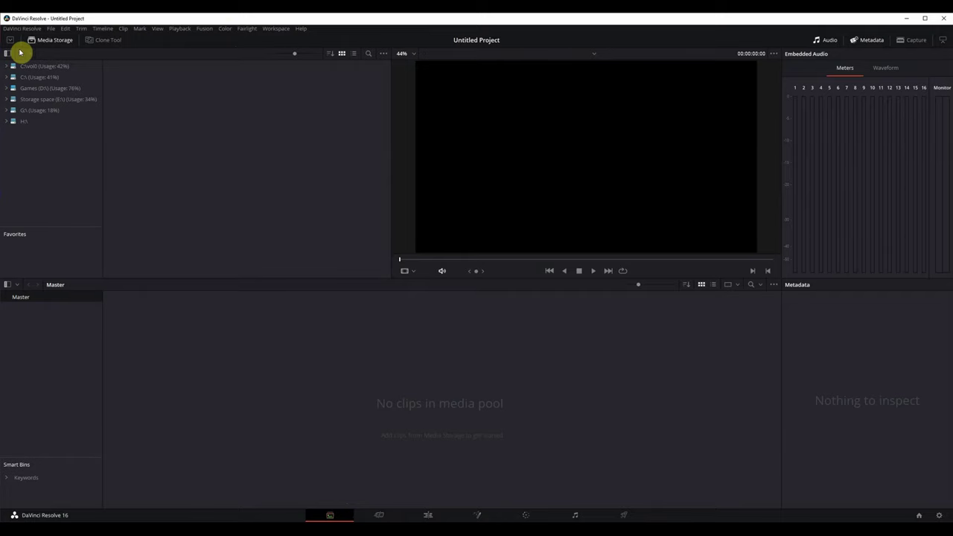
- Tour the Cut, Edit, Fusion, Color, Fairlight and Deliver pages in turn
{"action": "left_click", "coordinate": [363, 515]}
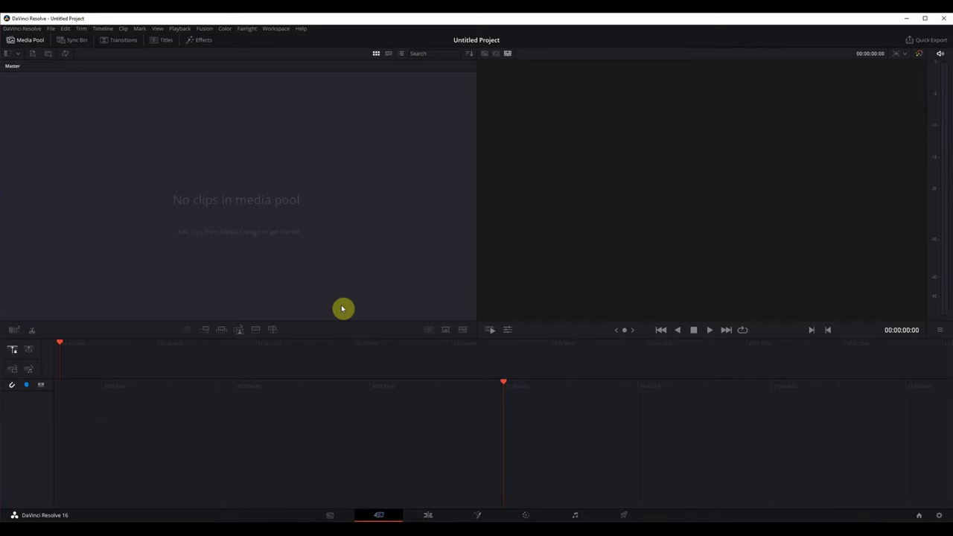
{"action": "left_click", "coordinate": [415, 515]}
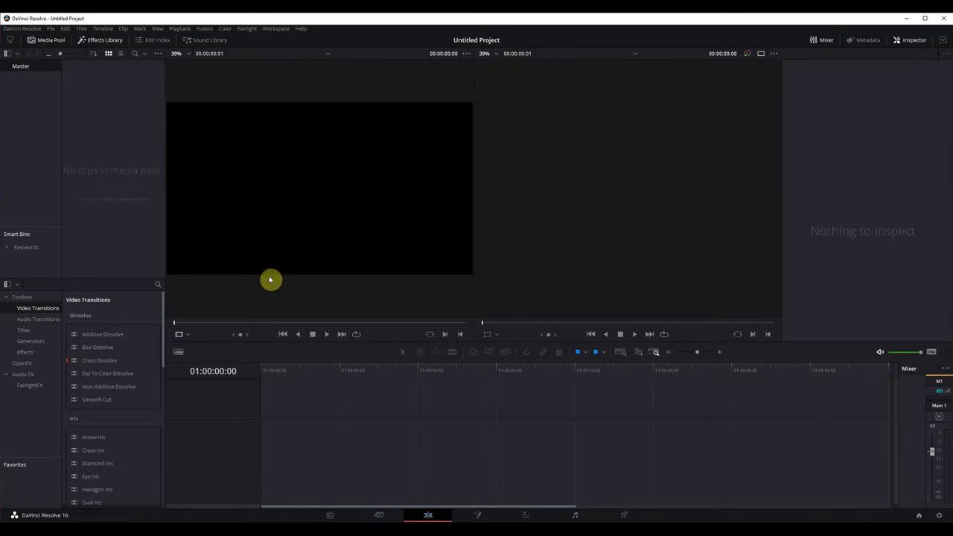
{"action": "left_click", "coordinate": [491, 518]}
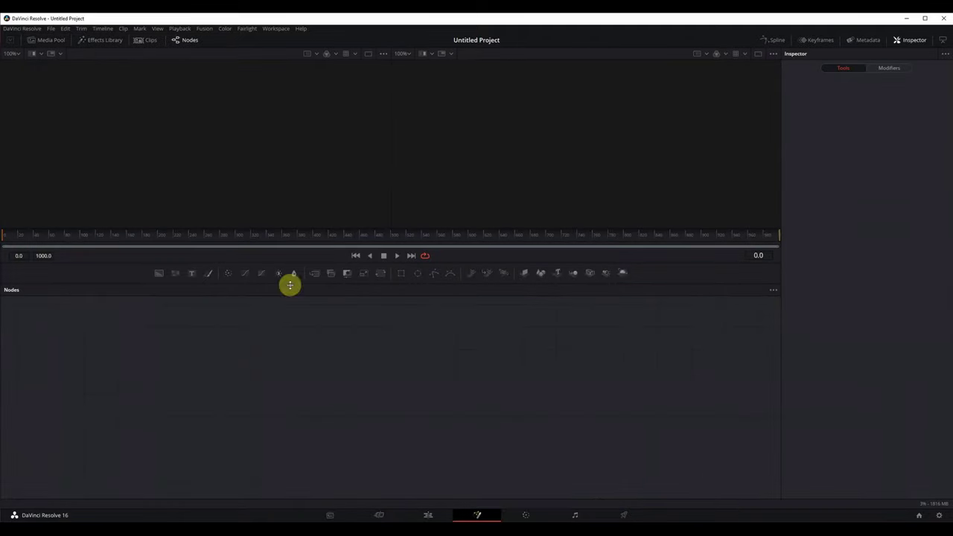
{"action": "left_click", "coordinate": [526, 515]}
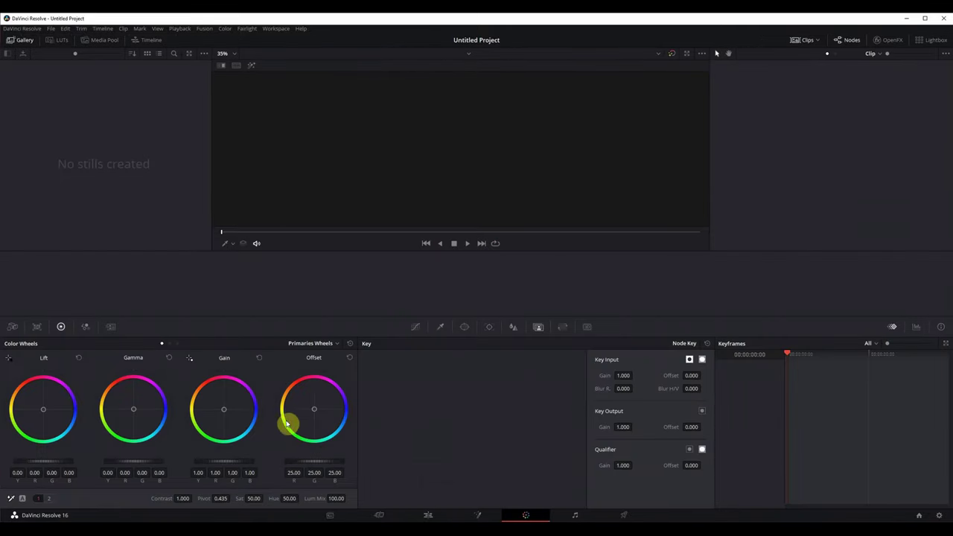
{"action": "left_click", "coordinate": [576, 515]}
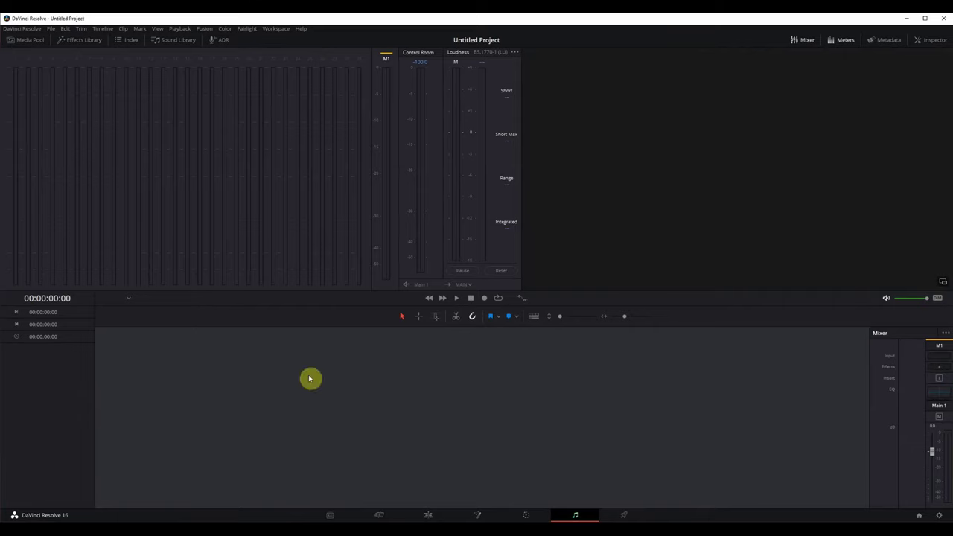
{"action": "left_click", "coordinate": [626, 515]}
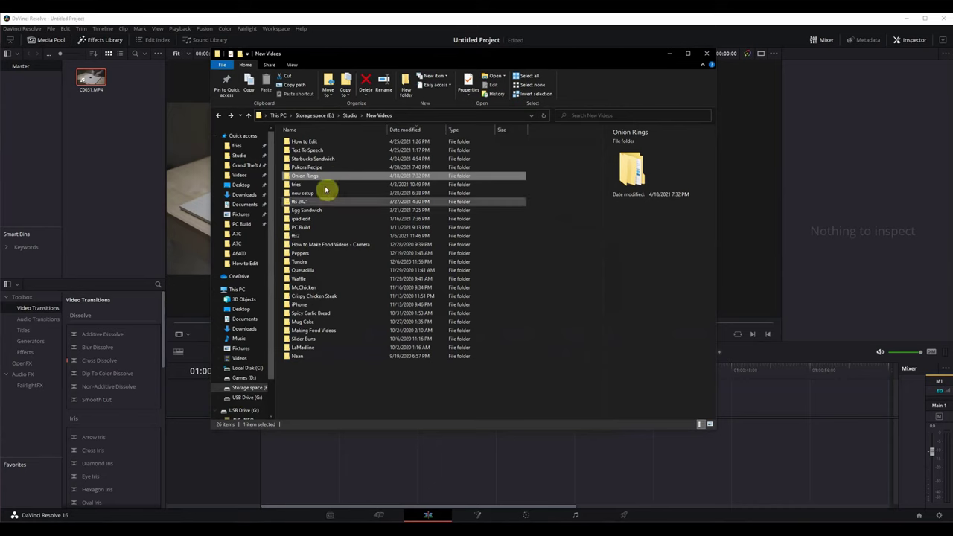
- Drag C0044.MP4 from the Onion Rings > A7C folder into the media pool
{"action": "double_click", "coordinate": [334, 175]}
{"action": "double_click", "coordinate": [296, 141]}
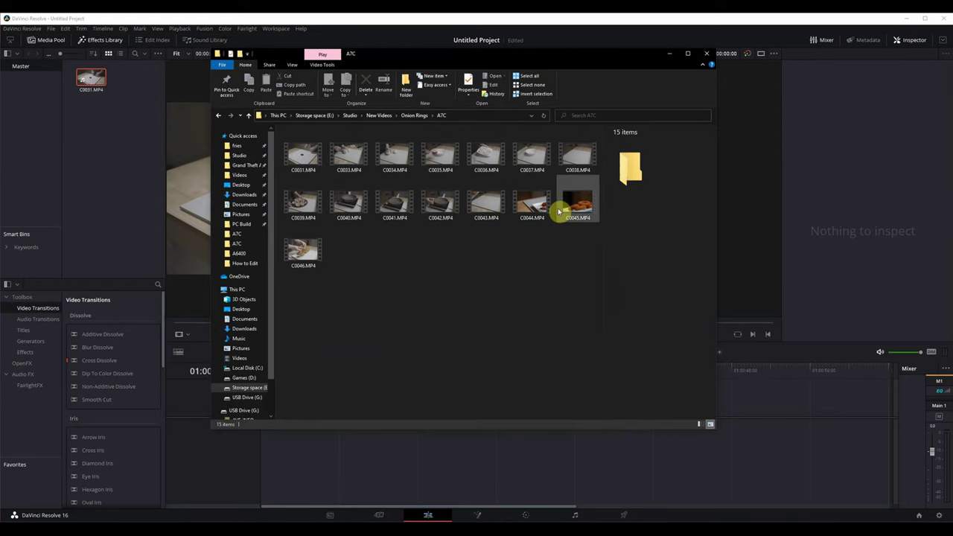
{"action": "left_click", "coordinate": [535, 208]}
{"action": "left_click_drag", "start_coordinate": [535, 208], "coordinate": [113, 152]}
{"action": "left_click", "coordinate": [112, 152]}
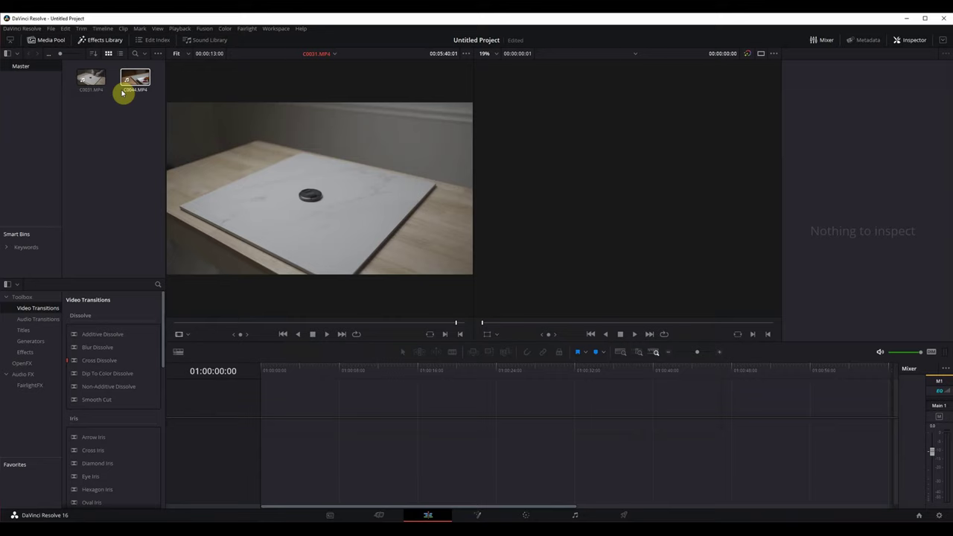
- Preview C0044 in the source viewer and keep the project frame rate
{"action": "left_click_drag", "start_coordinate": [131, 80], "coordinate": [278, 165]}
{"action": "key", "text": "space"}
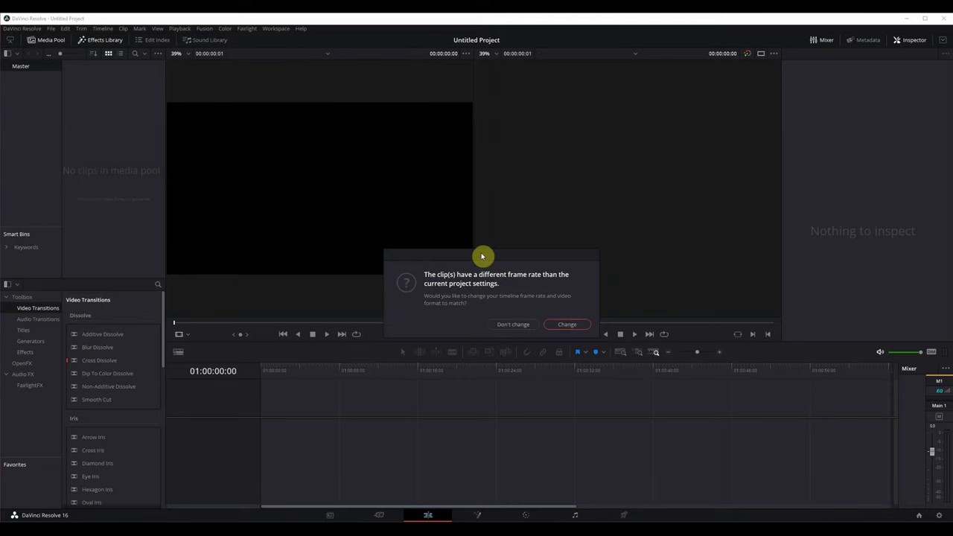
{"action": "left_click", "coordinate": [521, 325]}
- Scrub C0044 in the source viewer and set its Out point at the chosen frame
{"action": "left_click_drag", "start_coordinate": [159, 416], "coordinate": [394, 414]}
{"action": "left_click", "coordinate": [374, 418]}
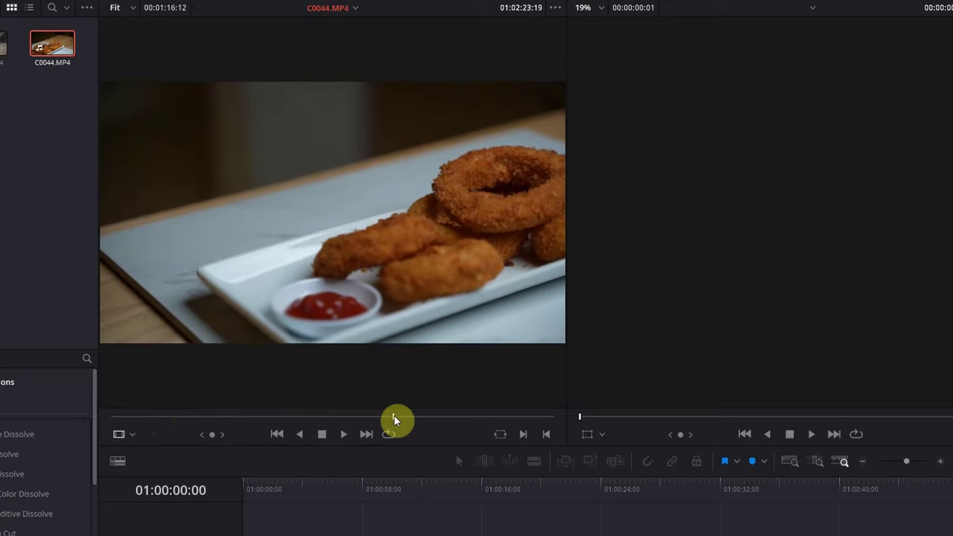
{"action": "key", "text": "space"}
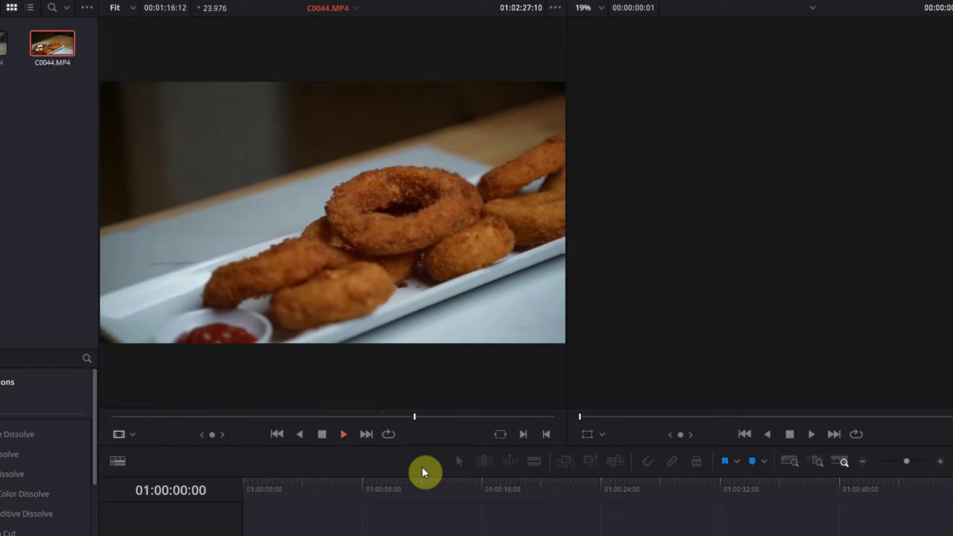
{"action": "left_click", "coordinate": [406, 415]}
{"action": "left_click_drag", "start_coordinate": [406, 415], "coordinate": [404, 415]}
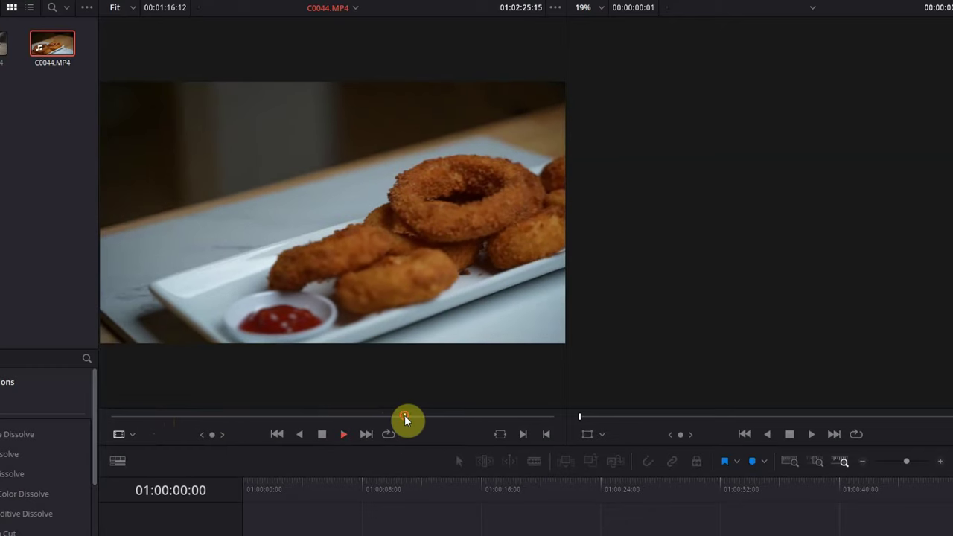
{"action": "left_click", "coordinate": [524, 436]}
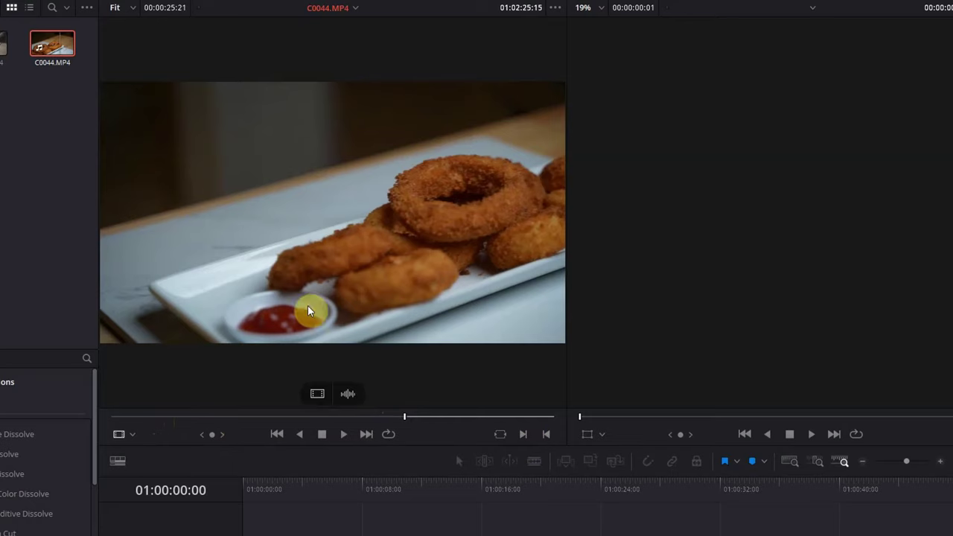
{"action": "key", "text": "space"}
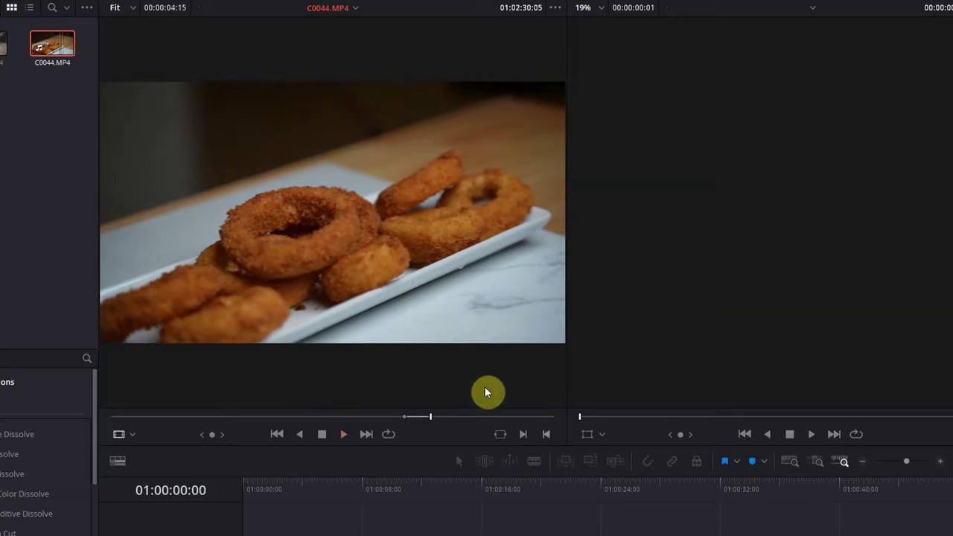
- Place trimmed C0044 on a new timeline and append C0045 directly after it
{"action": "left_click_drag", "start_coordinate": [332, 213], "coordinate": [444, 401]}
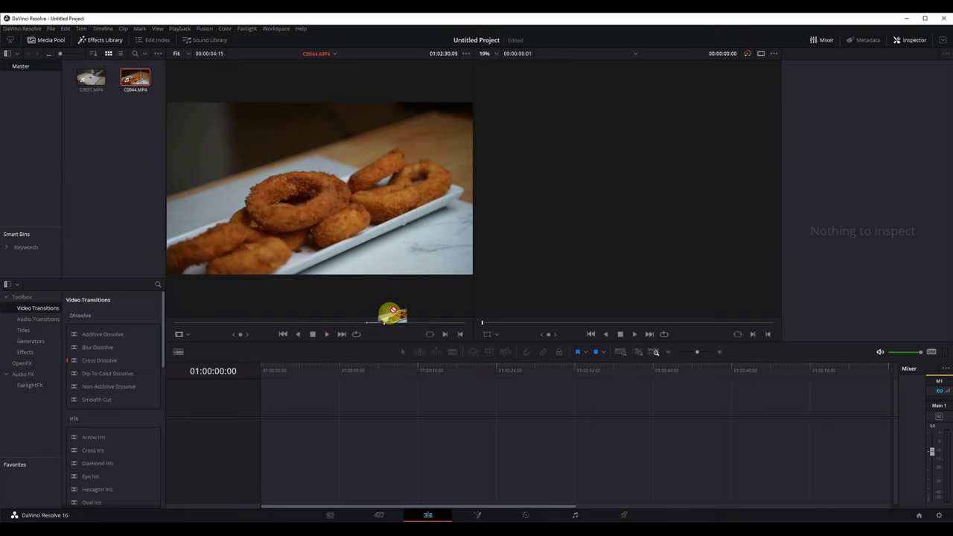
{"action": "left_click_drag", "start_coordinate": [393, 312], "coordinate": [259, 428]}
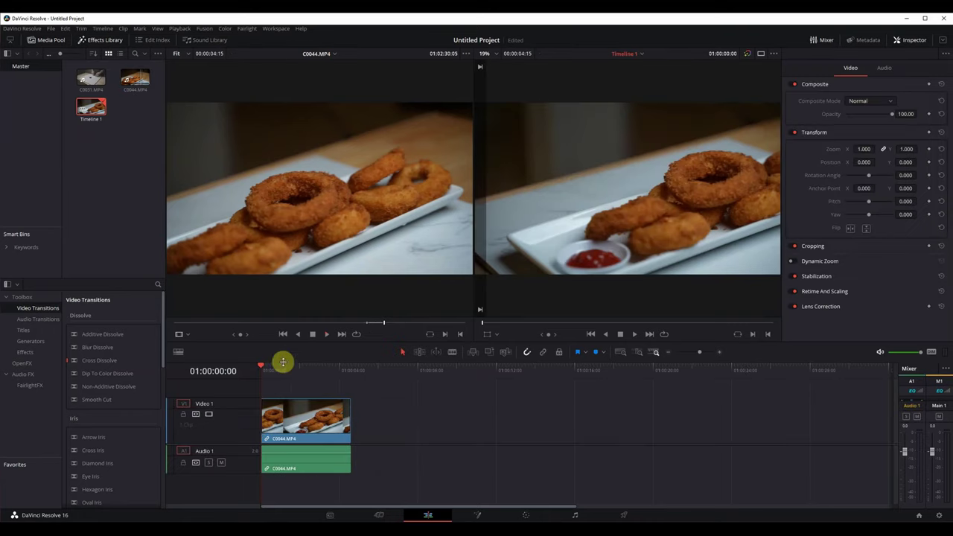
{"action": "key", "text": "space"}
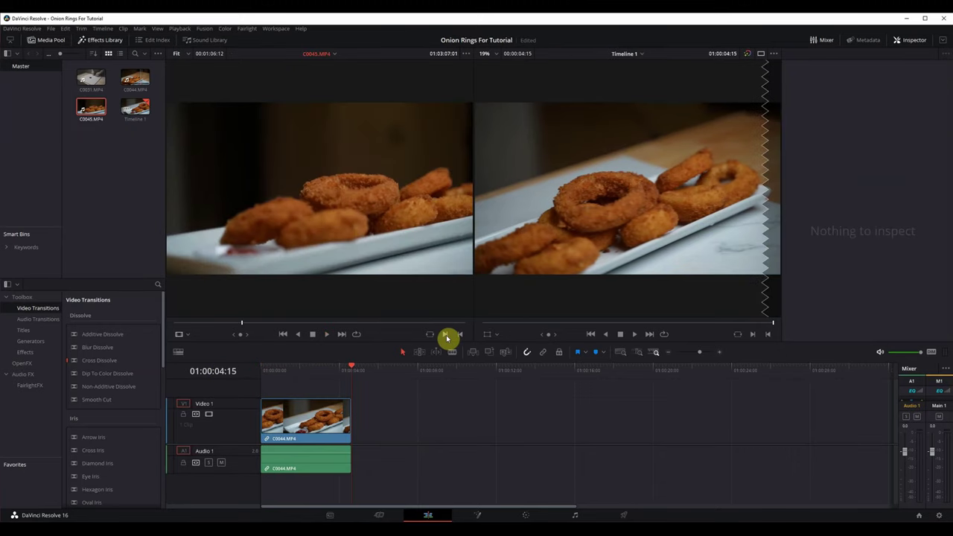
{"action": "key", "text": "space"}
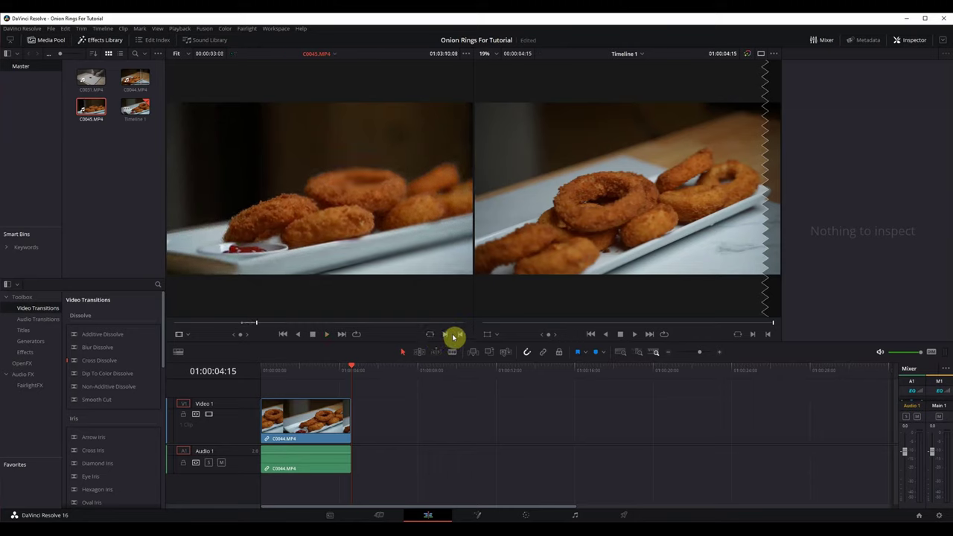
{"action": "left_click_drag", "start_coordinate": [293, 187], "coordinate": [344, 441]}
{"action": "left_click_drag", "start_coordinate": [393, 365], "coordinate": [259, 363]}
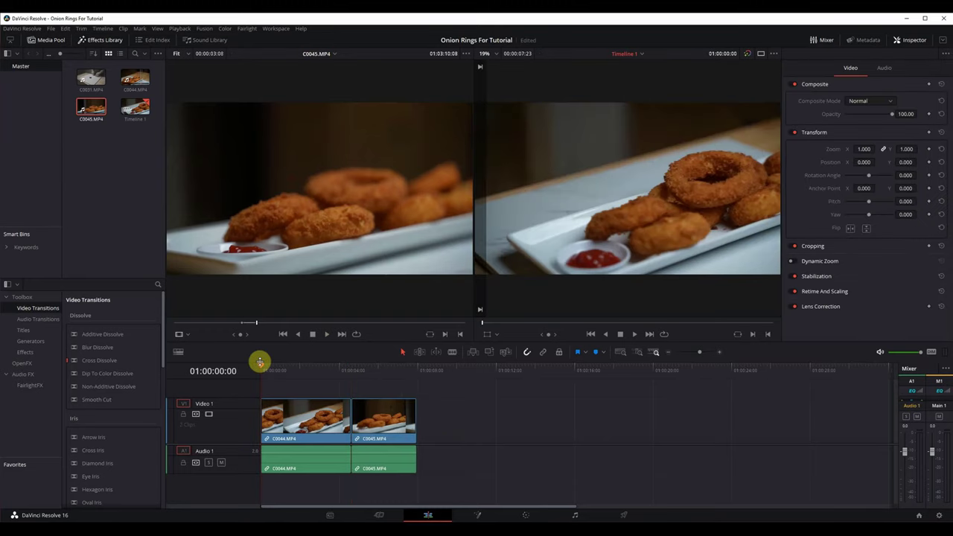
{"action": "key", "text": "space"}
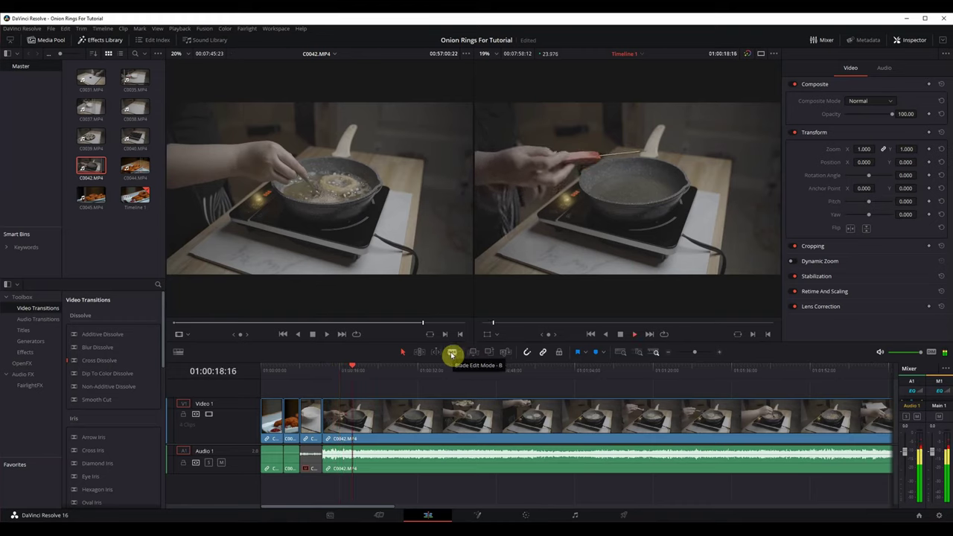
- Split the C0042 clip at the playhead using Blade Edit Mode
{"action": "left_click", "coordinate": [451, 353]}
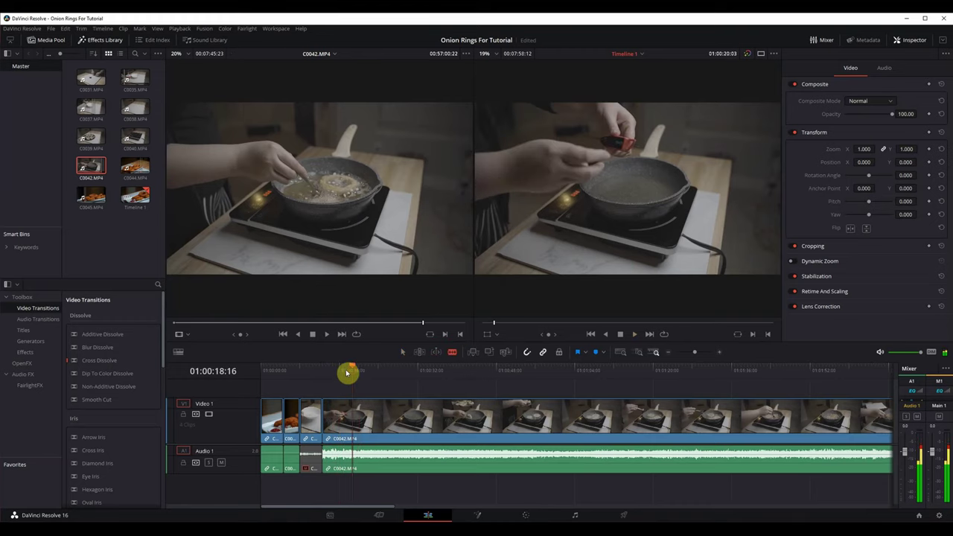
{"action": "left_click_drag", "start_coordinate": [334, 372], "coordinate": [482, 376]}
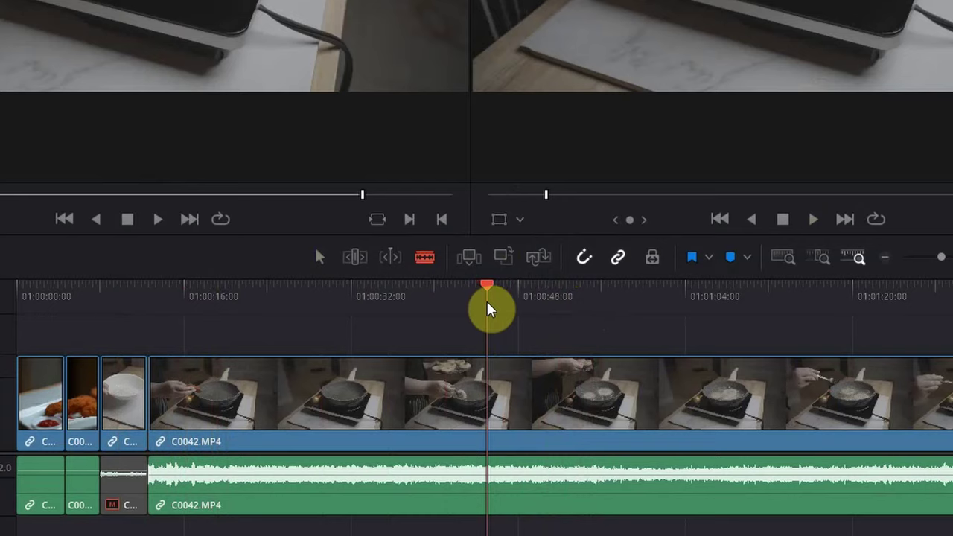
{"action": "left_click", "coordinate": [423, 260]}
{"action": "left_click", "coordinate": [495, 399]}
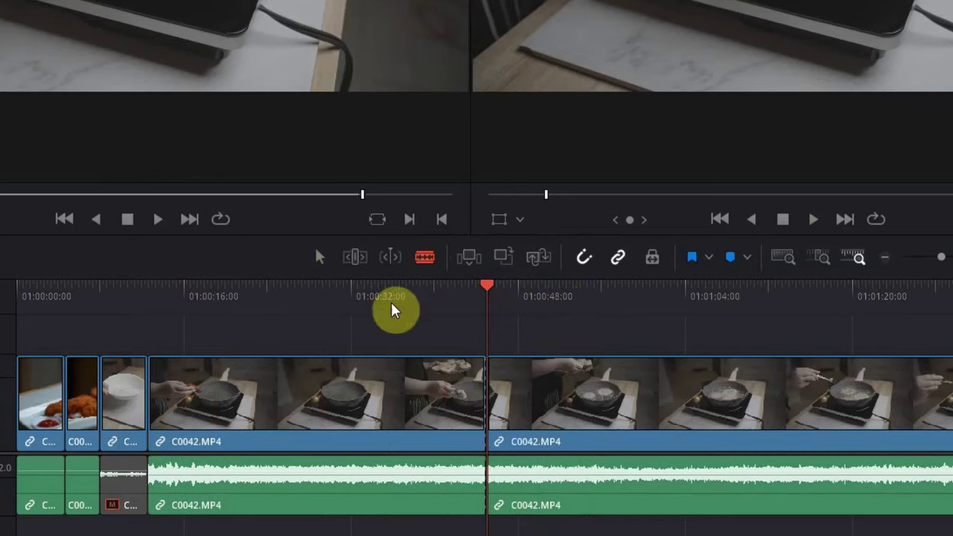
- Ripple-delete the first part of C0042 and play back the shorter edit
{"action": "left_click", "coordinate": [320, 258]}
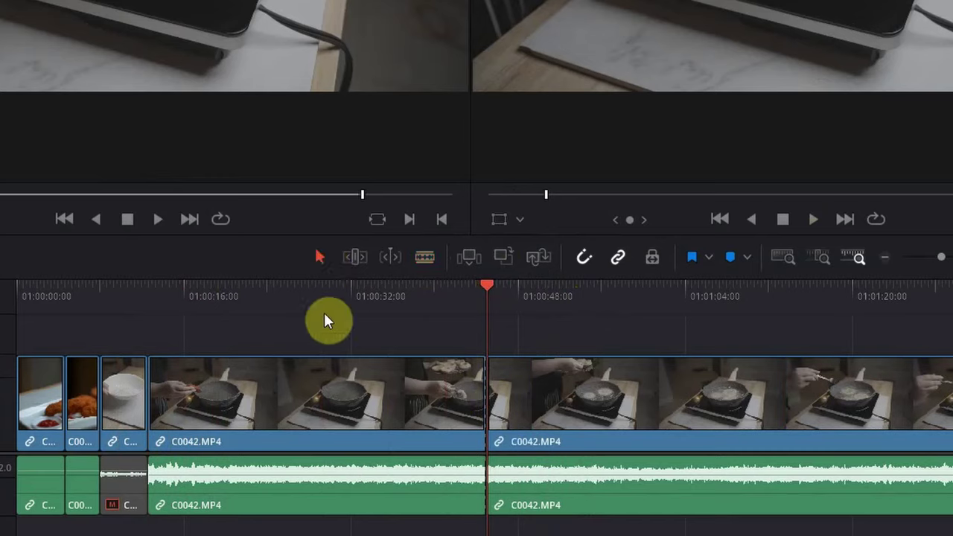
{"action": "left_click", "coordinate": [396, 439]}
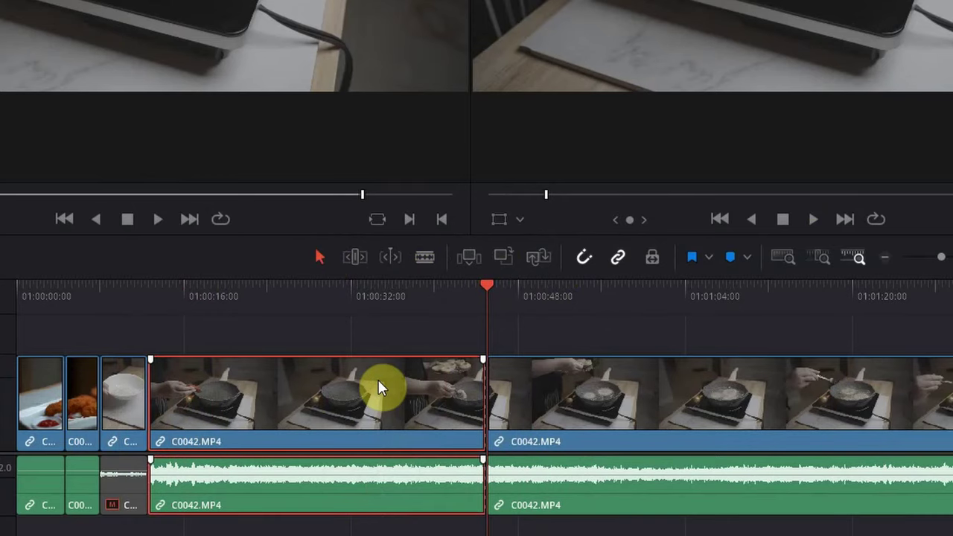
{"action": "key", "text": "Delete"}
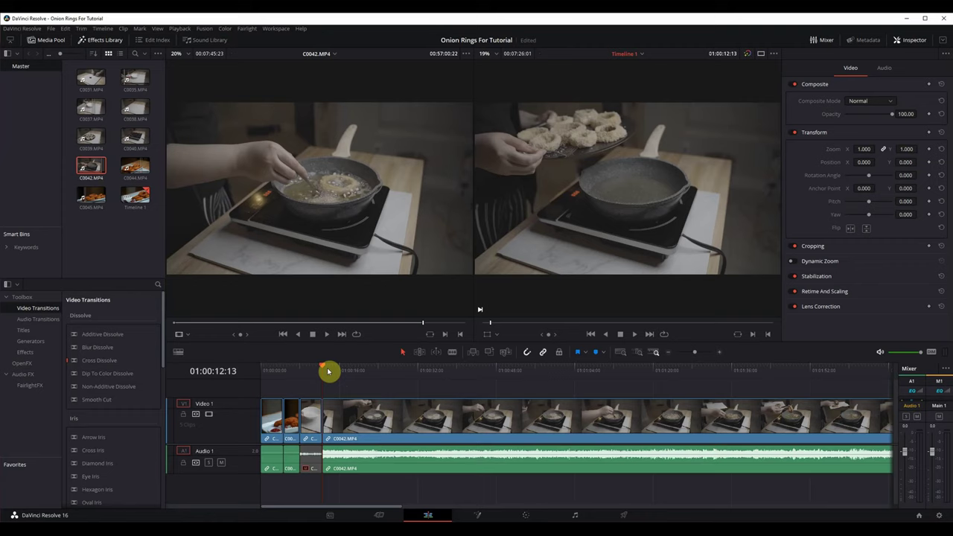
{"action": "key", "text": "space"}
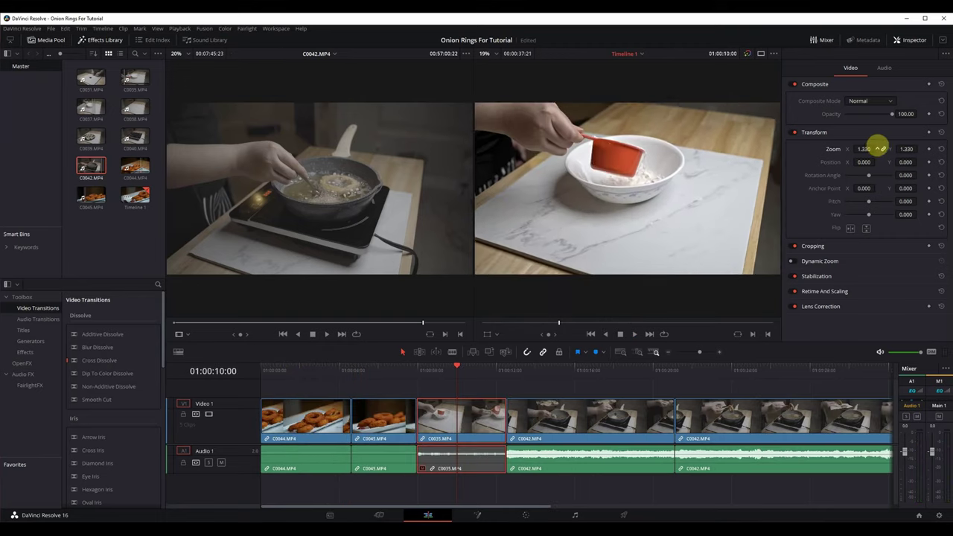
- Set clip C0035's Transform zoom to 1.400 and position to X 141, Y -211
{"action": "left_click_drag", "start_coordinate": [878, 147], "coordinate": [883, 144]}
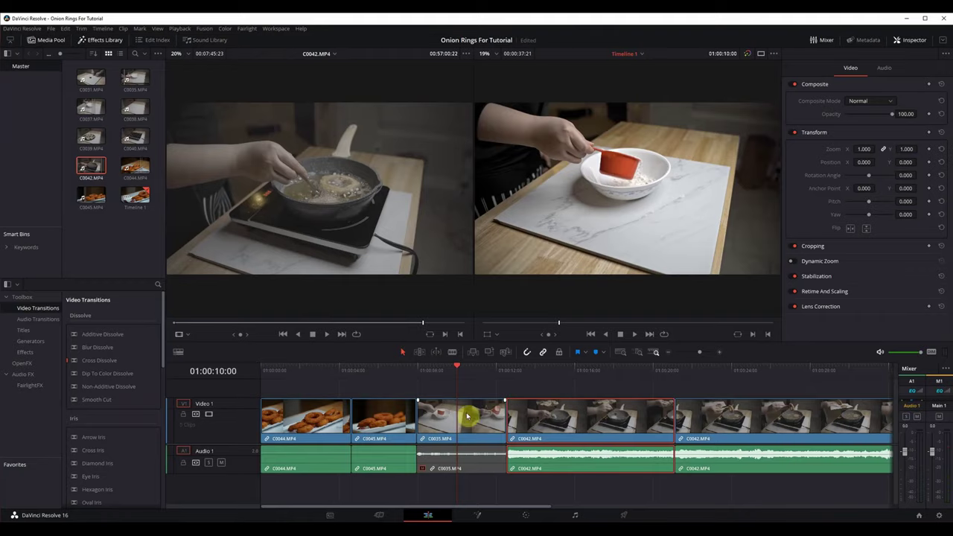
{"action": "left_click", "coordinate": [460, 417]}
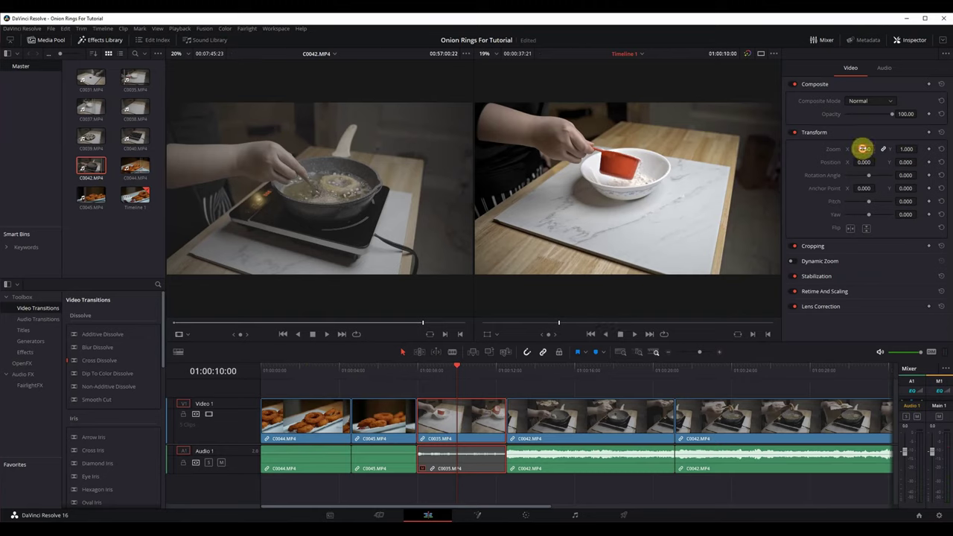
{"action": "left_click", "coordinate": [863, 149]}
{"action": "type", "text": "1.1"}
{"action": "key", "text": "Return"}
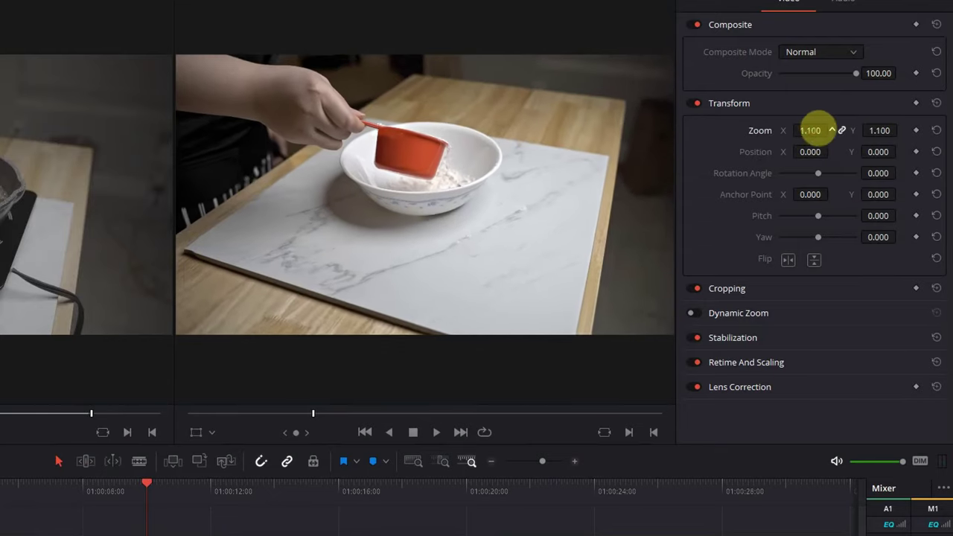
{"action": "left_click_drag", "start_coordinate": [811, 130], "coordinate": [838, 128]}
{"action": "left_click", "coordinate": [811, 130]}
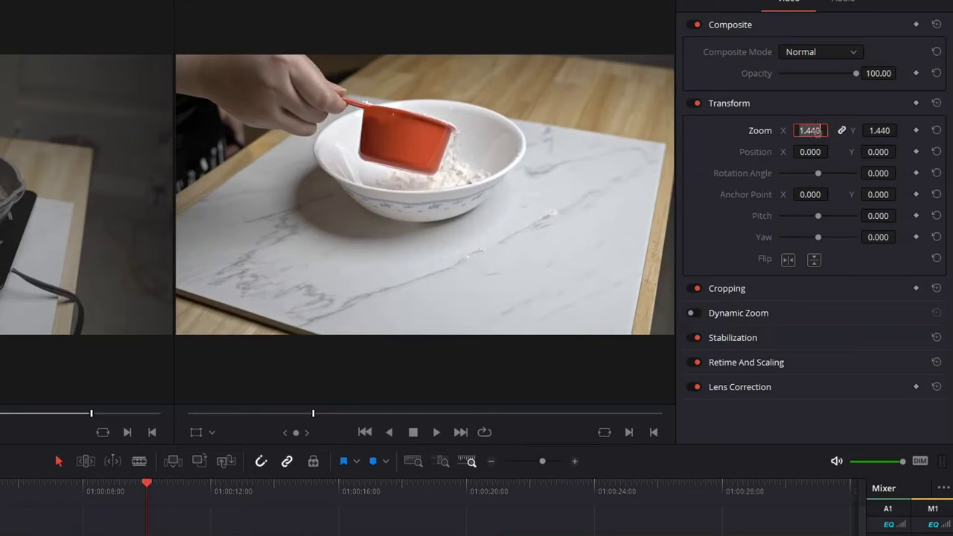
{"action": "key", "text": "Return"}
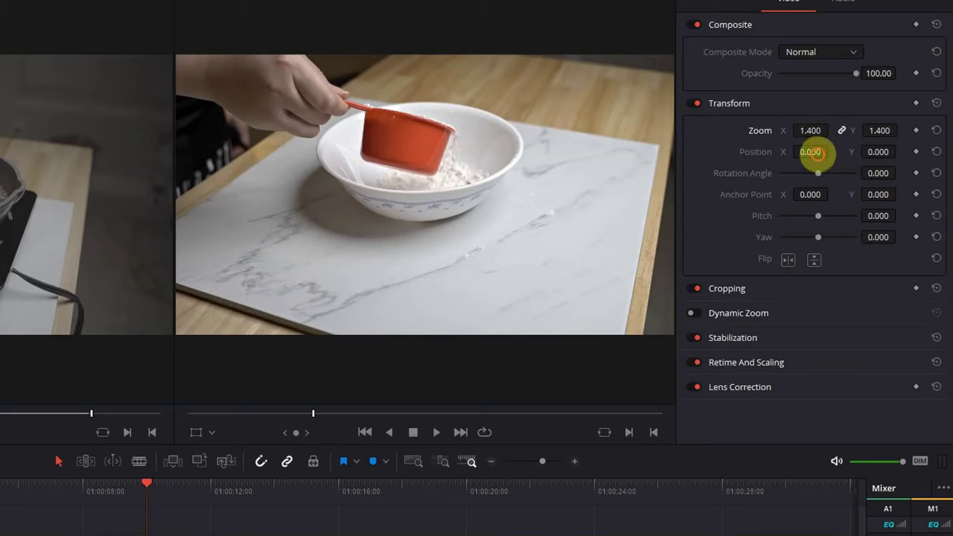
{"action": "left_click_drag", "start_coordinate": [814, 153], "coordinate": [801, 170]}
{"action": "left_click_drag", "start_coordinate": [908, 153], "coordinate": [740, 170]}
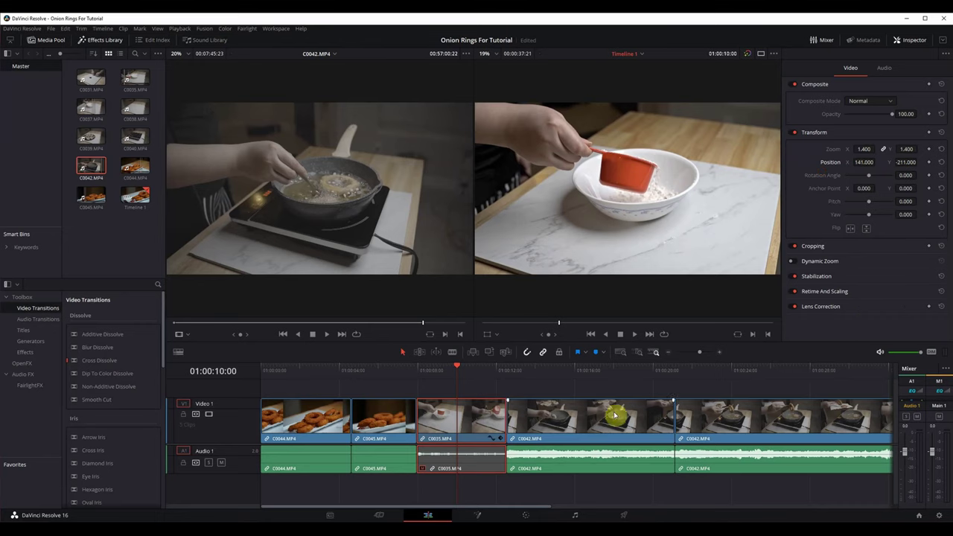
- Check C0042's framing, then copy clip C0035's attributes
{"action": "left_click_drag", "start_coordinate": [487, 370], "coordinate": [547, 370]}
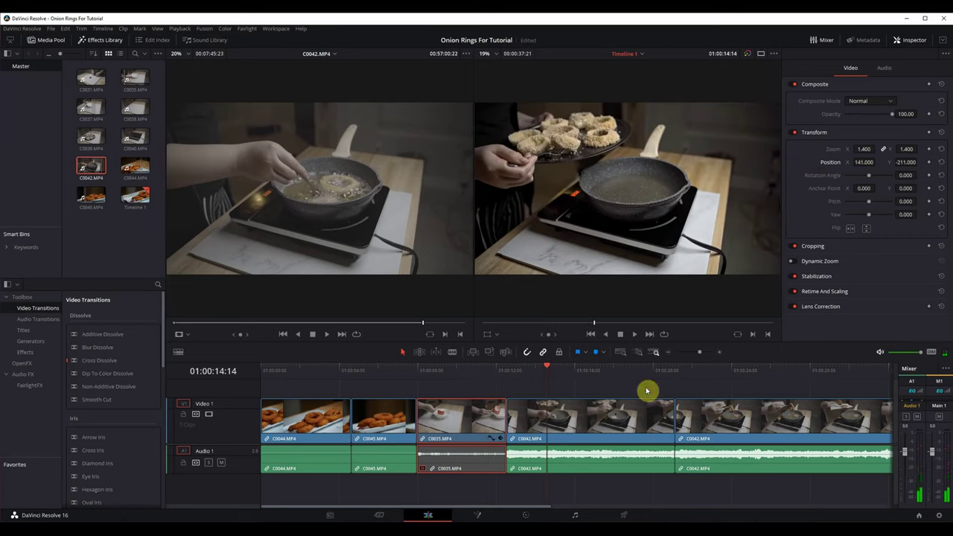
{"action": "left_click", "coordinate": [614, 416]}
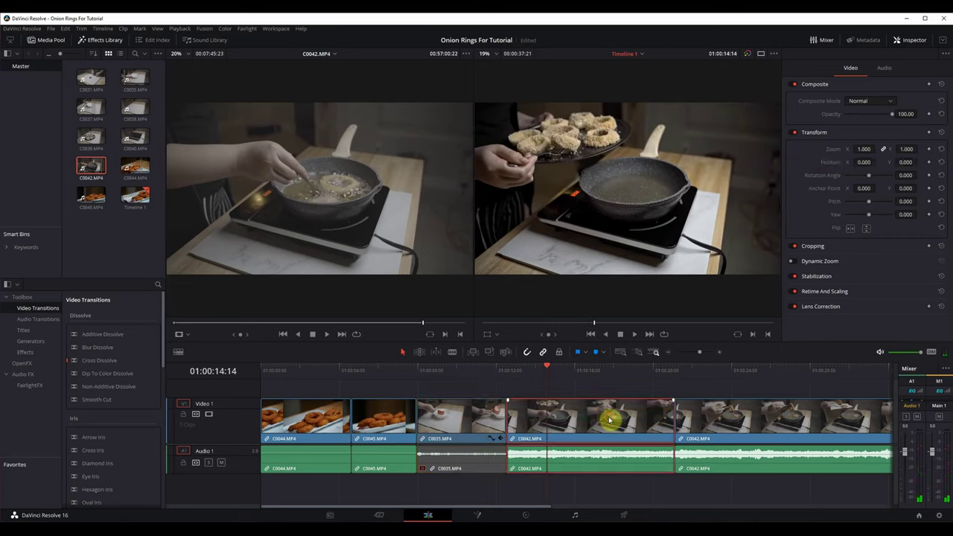
{"action": "left_click", "coordinate": [865, 149]}
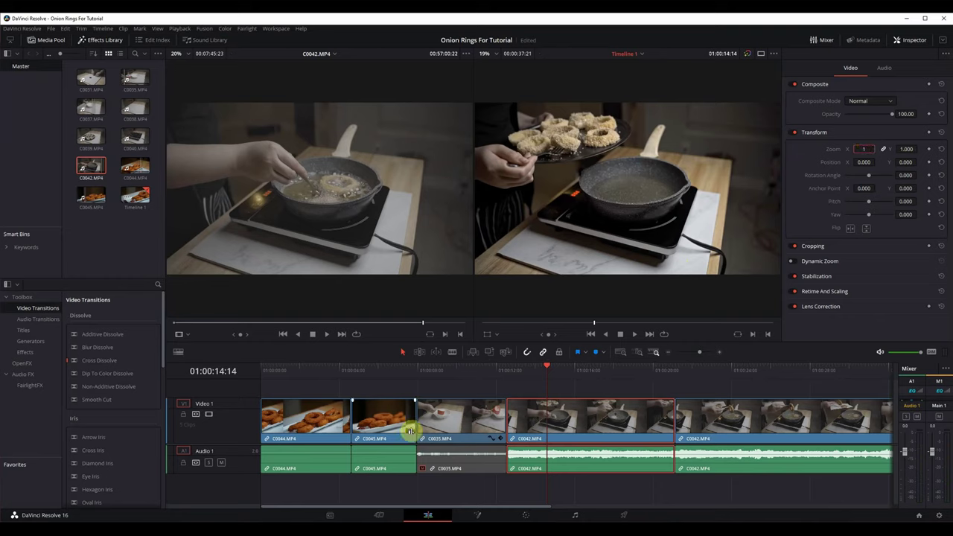
{"action": "left_click", "coordinate": [460, 416]}
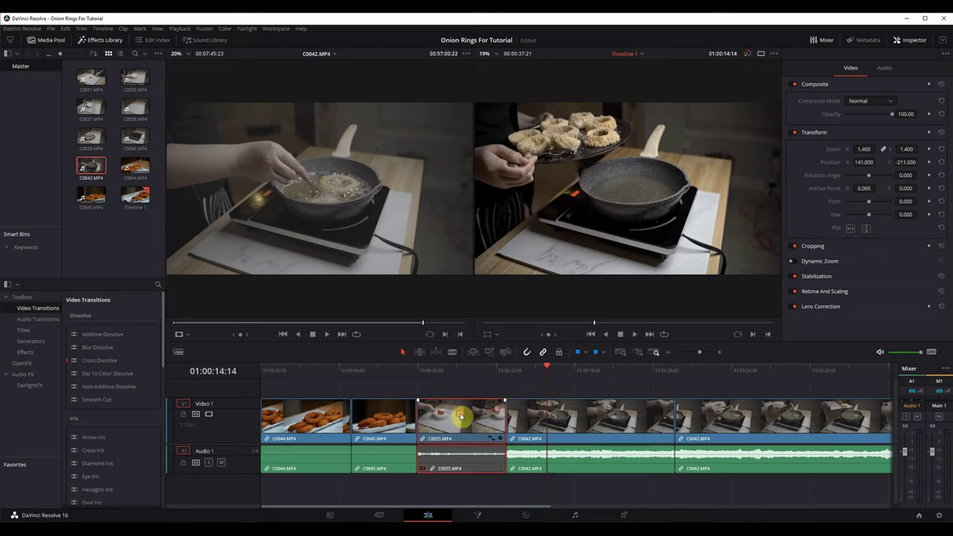
{"action": "right_click", "coordinate": [484, 421]}
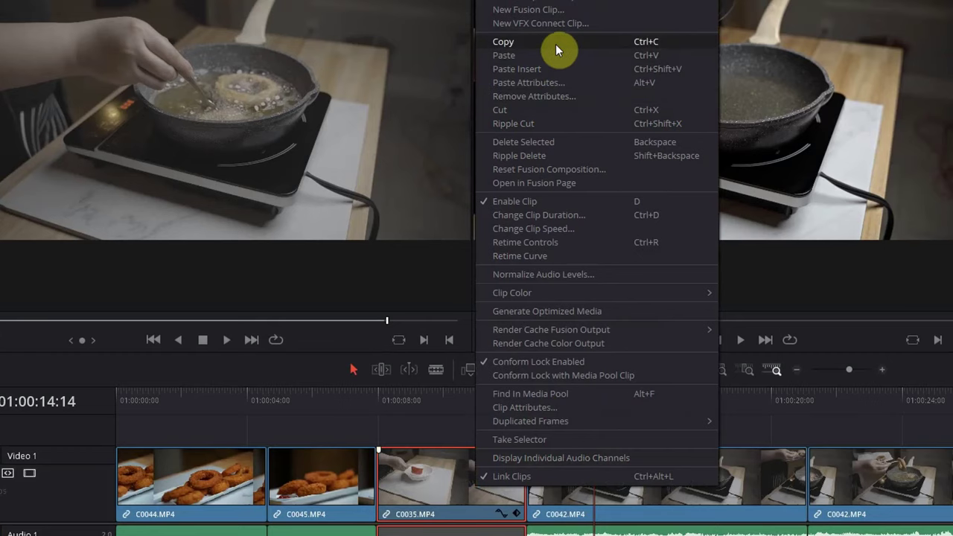
{"action": "left_click", "coordinate": [524, 156]}
- Paste C0035's video attributes onto the C0042 clips with Paste Attributes
{"action": "left_click", "coordinate": [706, 477]}
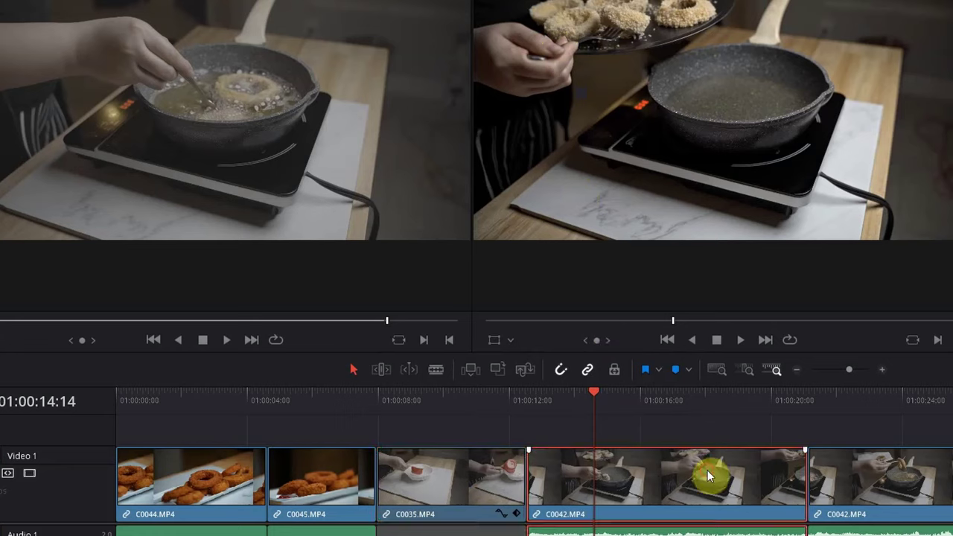
{"action": "right_click", "coordinate": [707, 474]}
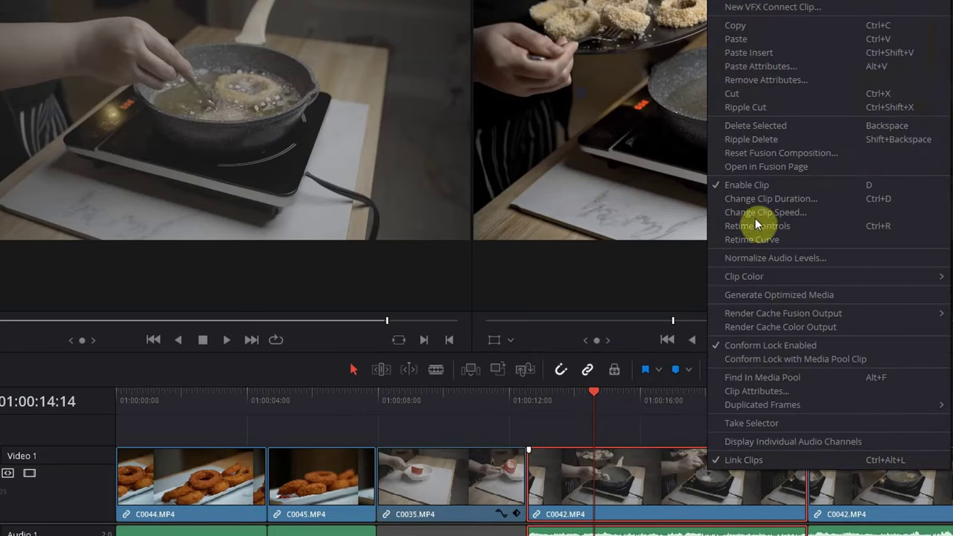
{"action": "left_click", "coordinate": [781, 64]}
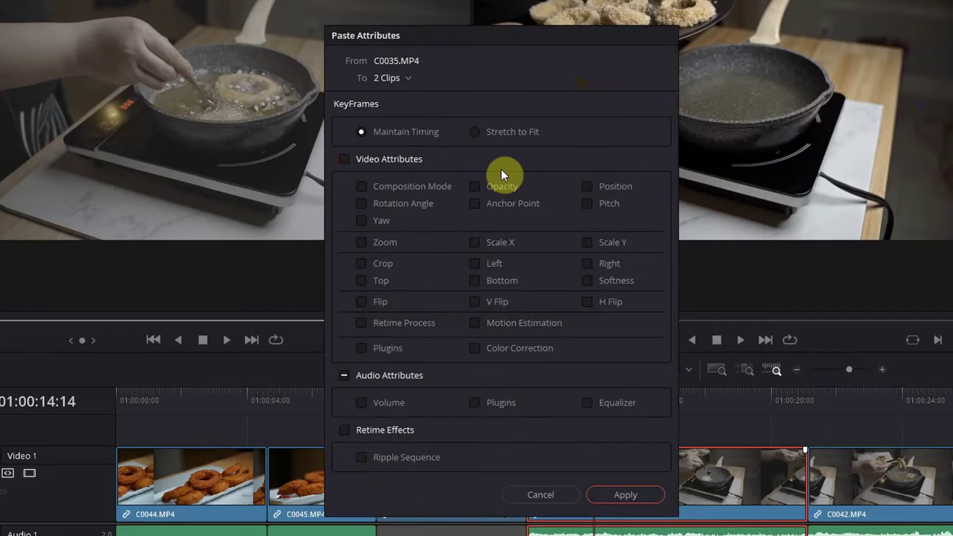
{"action": "left_click", "coordinate": [344, 158]}
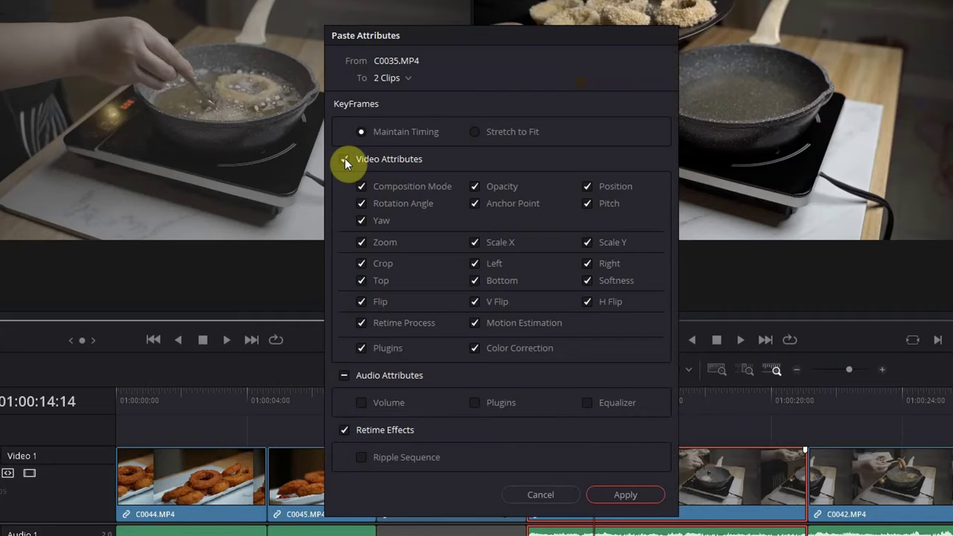
{"action": "left_click", "coordinate": [629, 494]}
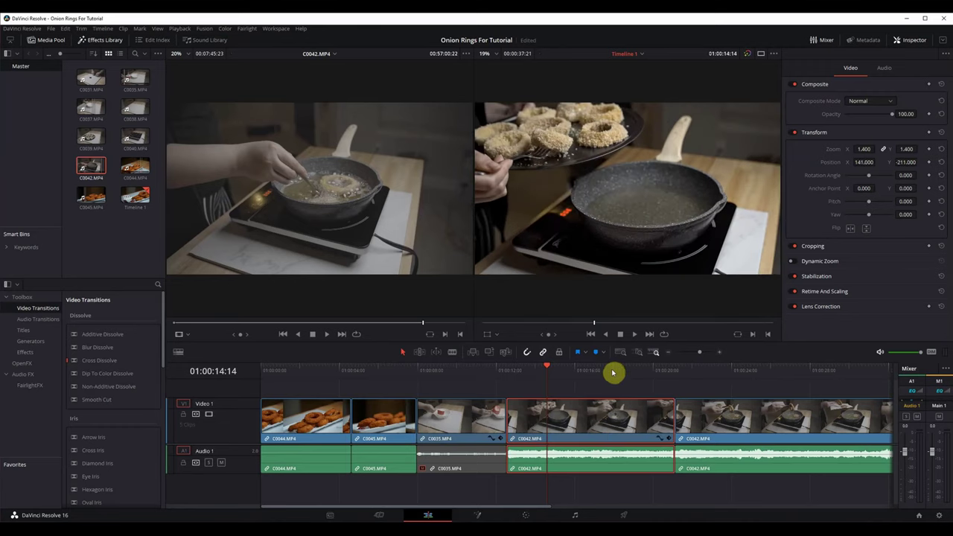
{"action": "left_click_drag", "start_coordinate": [617, 373], "coordinate": [684, 377]}
- Expand the Dynamic Zoom settings in the Inspector, switch zoom on, and preview the playback
{"action": "key", "text": "Up"}
{"action": "key", "text": "Up"}
{"action": "key", "text": "Up"}
{"action": "left_click", "coordinate": [828, 262]}
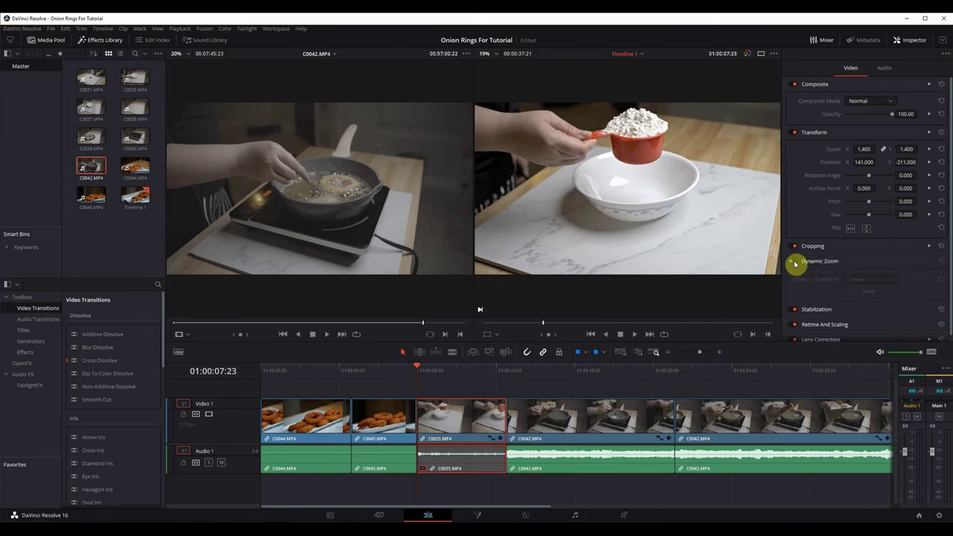
{"action": "left_click", "coordinate": [794, 261]}
{"action": "key", "text": "space"}
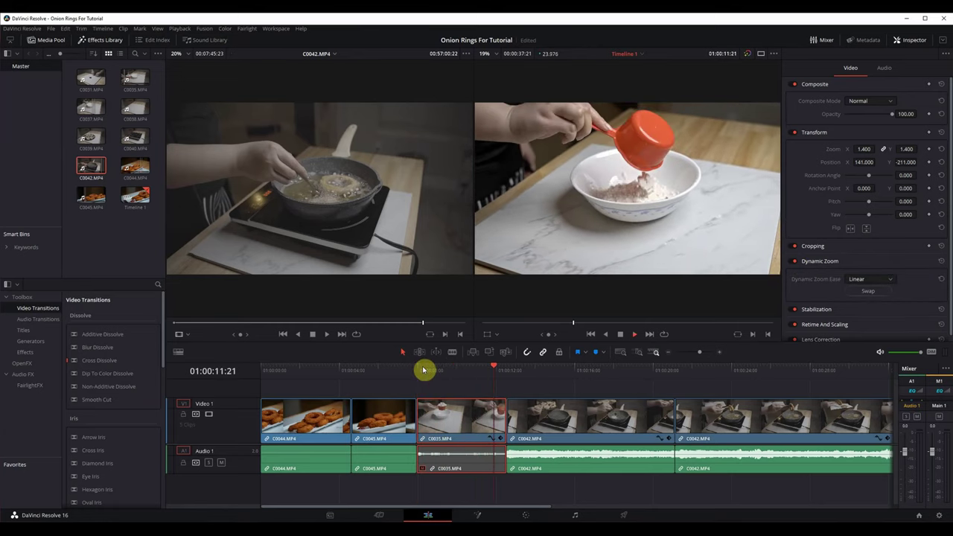
{"action": "key", "text": "space"}
{"action": "key", "text": "shift+Left"}
{"action": "key", "text": "shift+Left"}
{"action": "key", "text": "space"}
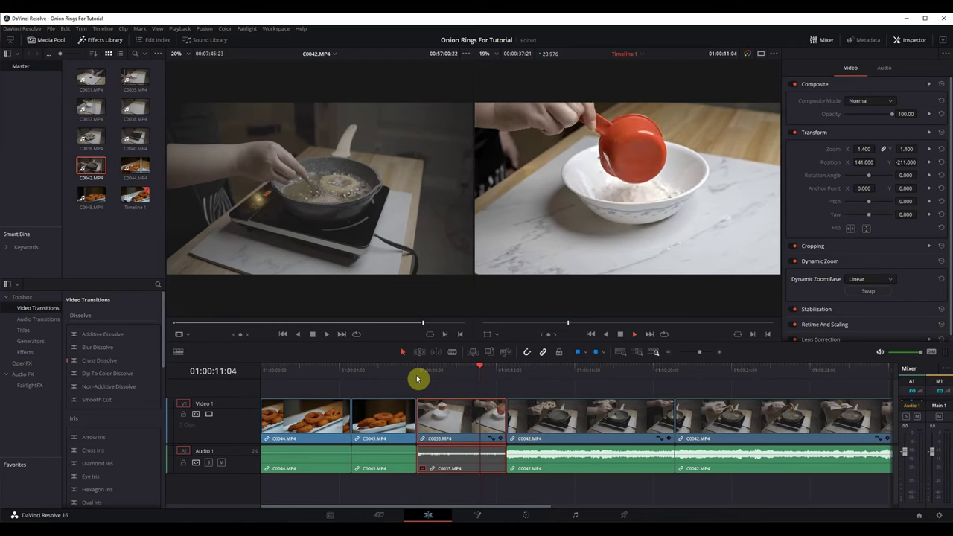
{"action": "left_click", "coordinate": [417, 380]}
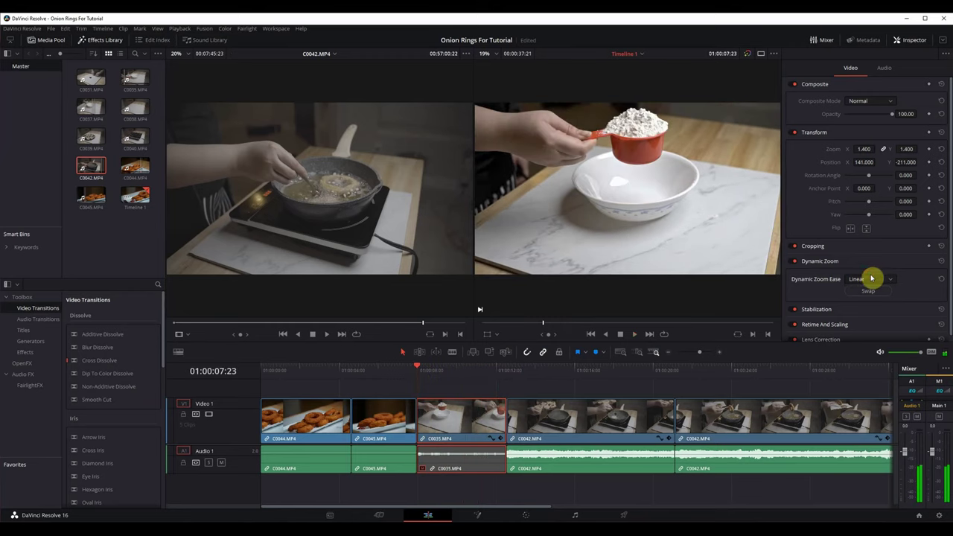
{"action": "left_click", "coordinate": [873, 279]}
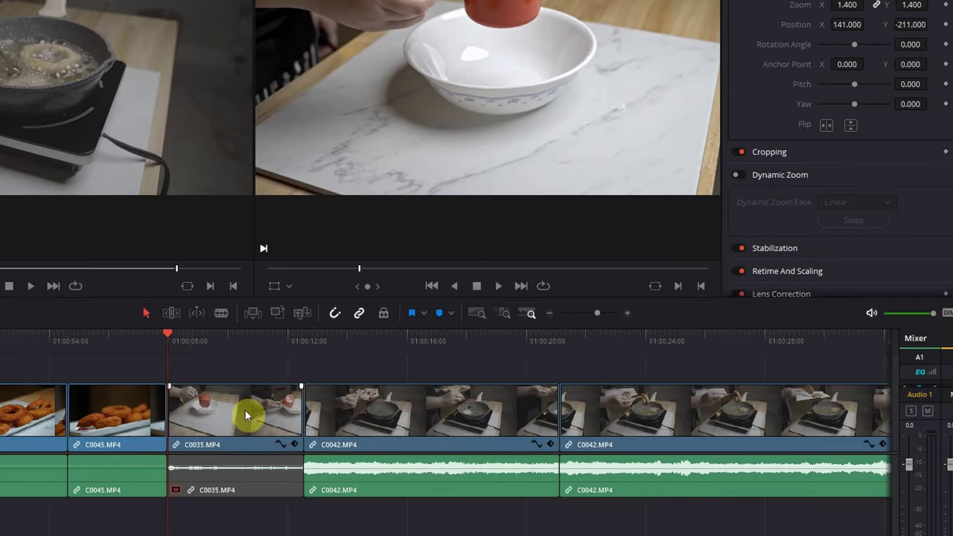
- Select clip C0035, enable Dynamic Zoom on it, and preview from the clip's start
{"action": "left_click", "coordinate": [247, 419]}
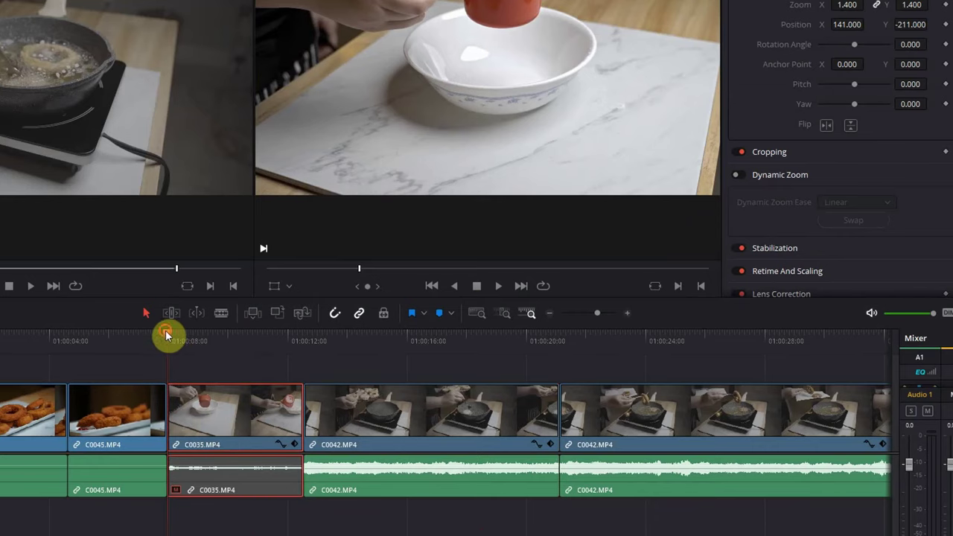
{"action": "left_click_drag", "start_coordinate": [232, 342], "coordinate": [174, 351]}
{"action": "left_click", "coordinate": [737, 173]}
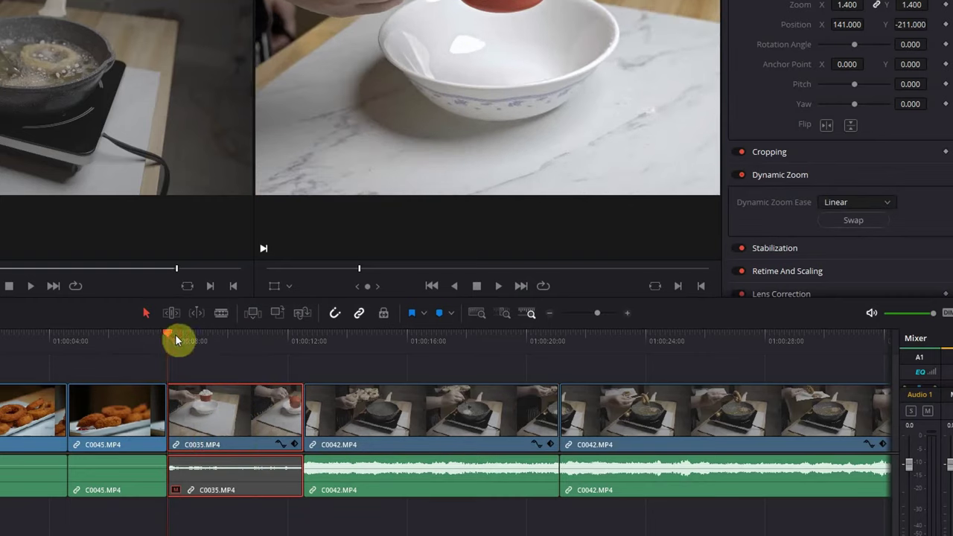
{"action": "key", "text": "space"}
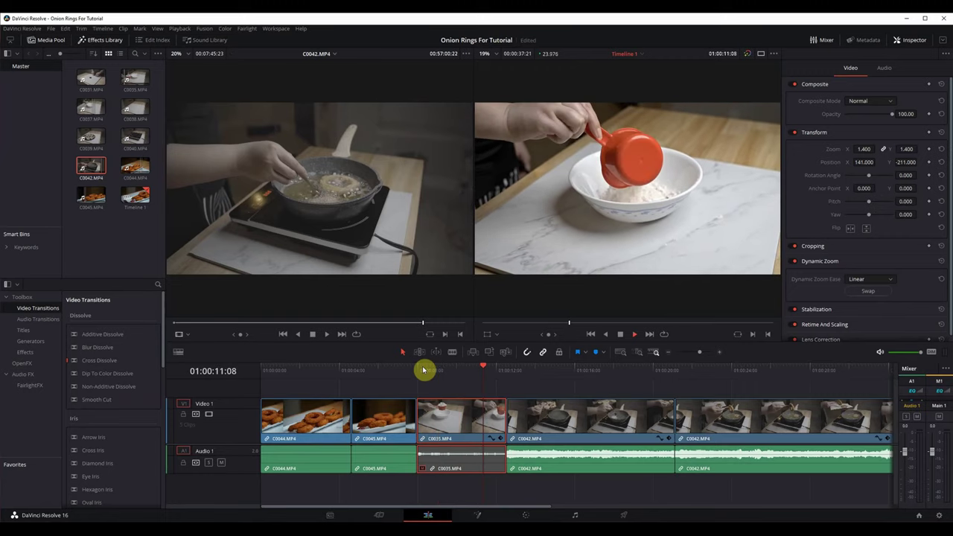
{"action": "left_click", "coordinate": [423, 369]}
- Swap the zoom's start and end framing, set easing to Ease In, and replay it
{"action": "left_click", "coordinate": [869, 291]}
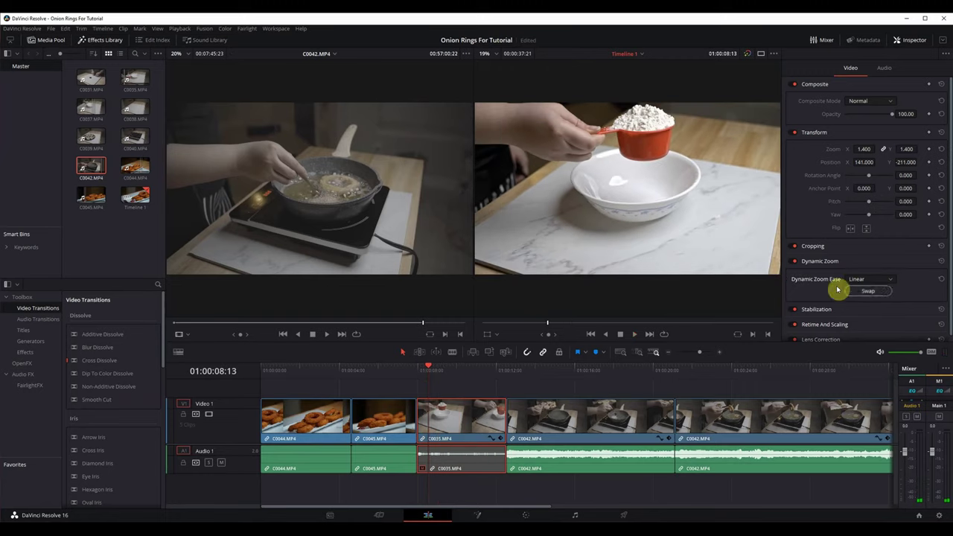
{"action": "left_click", "coordinate": [419, 377]}
{"action": "key", "text": "space"}
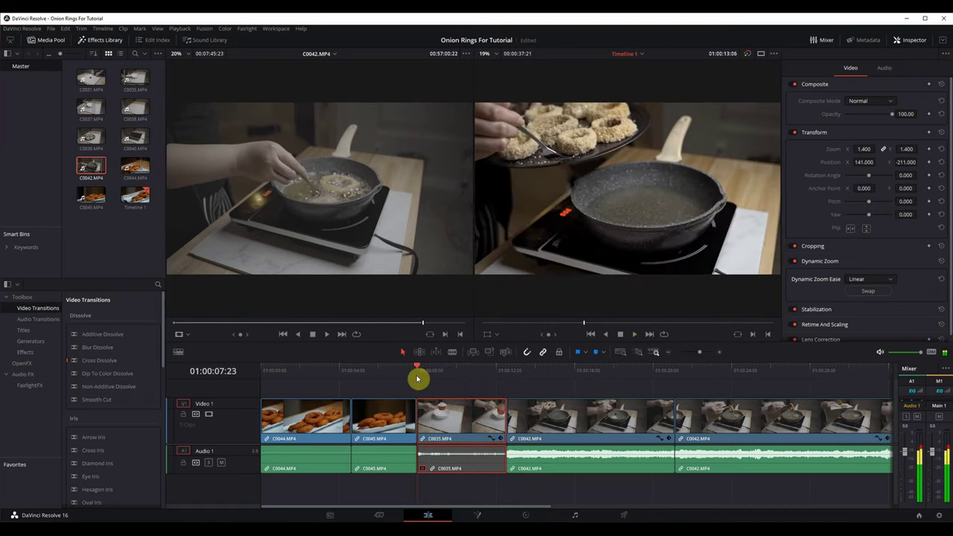
{"action": "left_click", "coordinate": [417, 378]}
{"action": "left_click", "coordinate": [873, 279]}
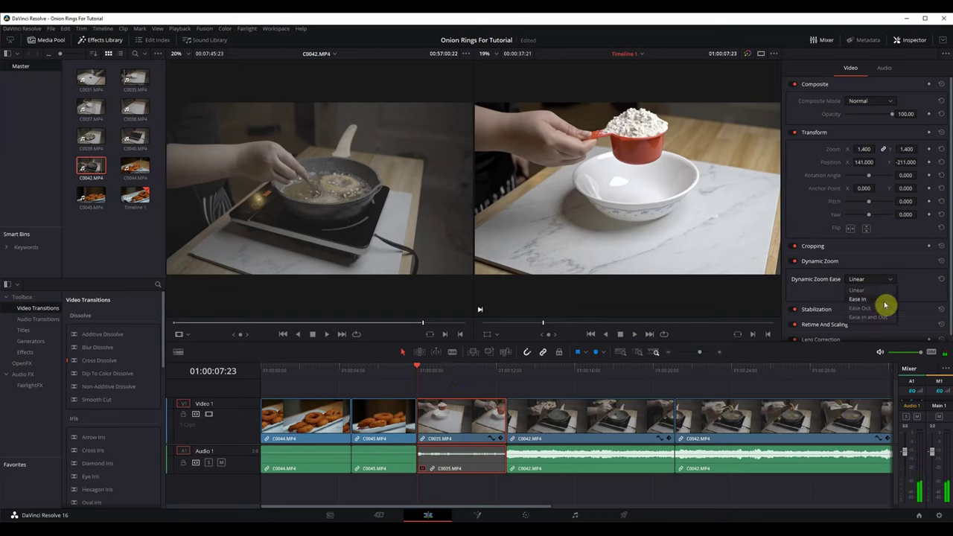
{"action": "key", "text": "space"}
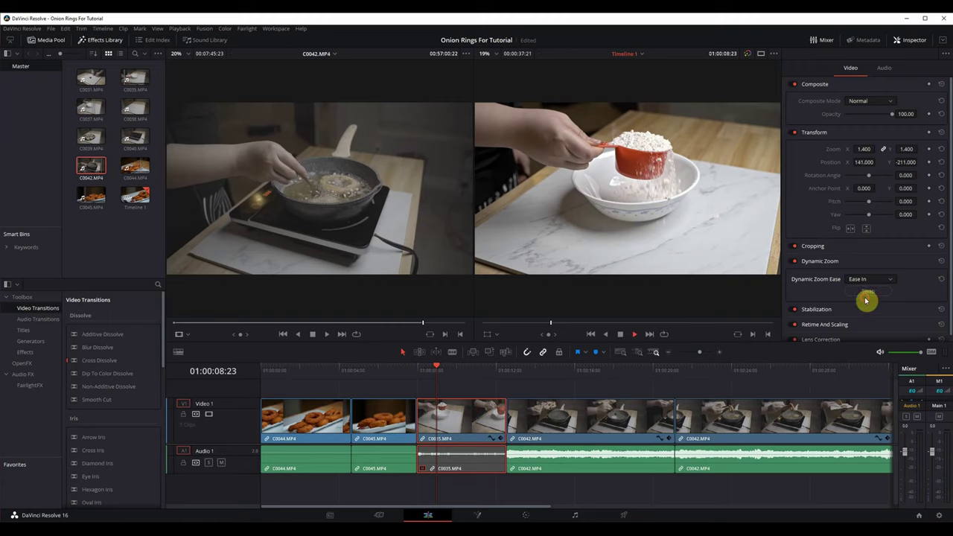
{"action": "left_click", "coordinate": [867, 296]}
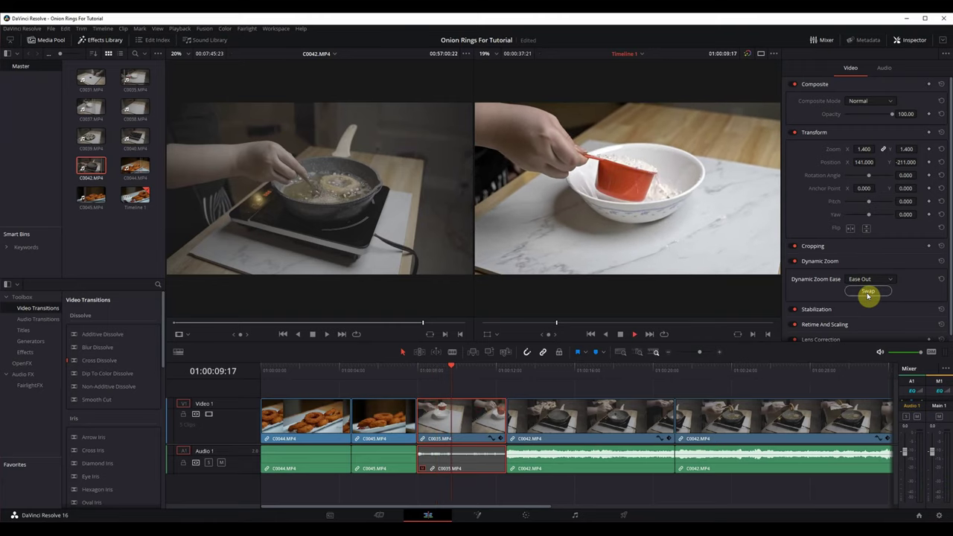
{"action": "left_click", "coordinate": [868, 293]}
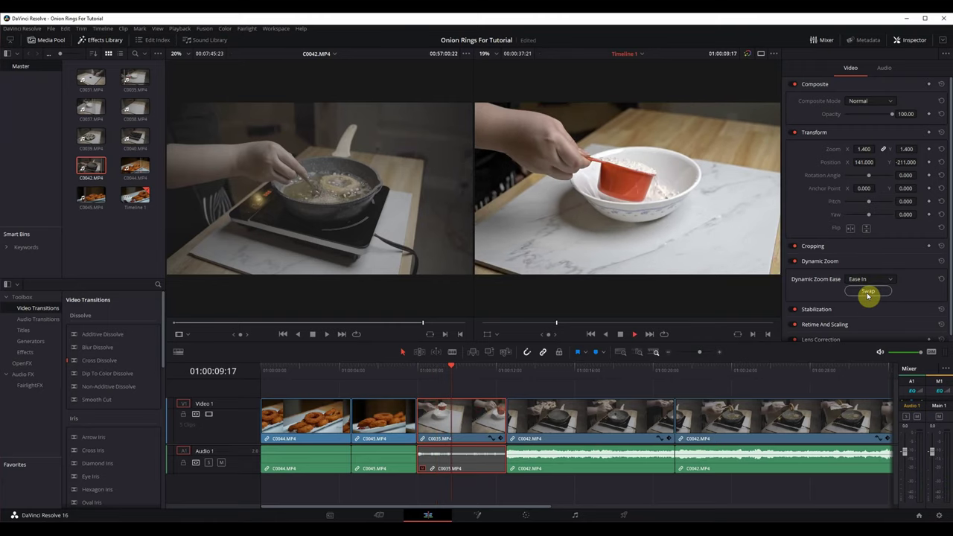
{"action": "left_click", "coordinate": [419, 371]}
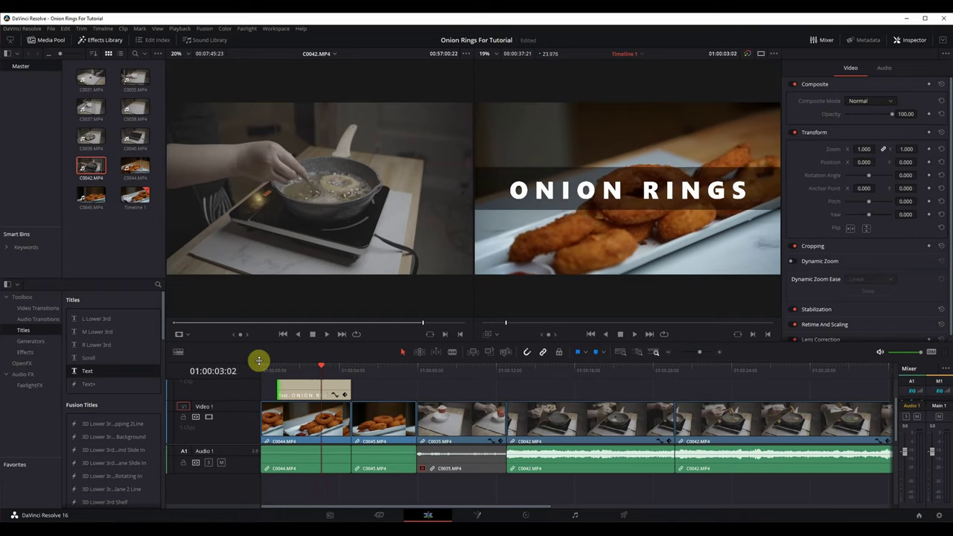
- Drag the title's Background Height up to about 0.251 so the dark bar is taller
{"action": "left_click", "coordinate": [346, 393]}
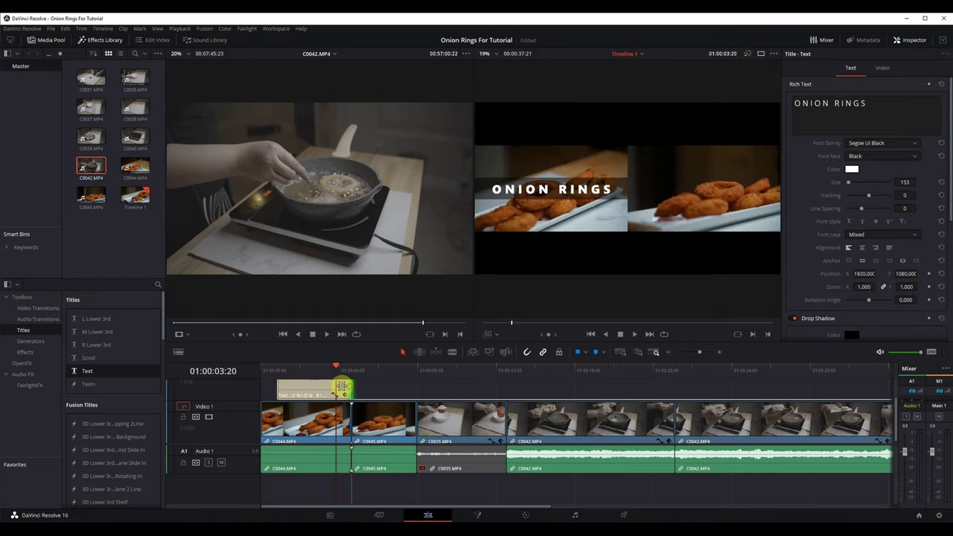
{"action": "left_click", "coordinate": [335, 439]}
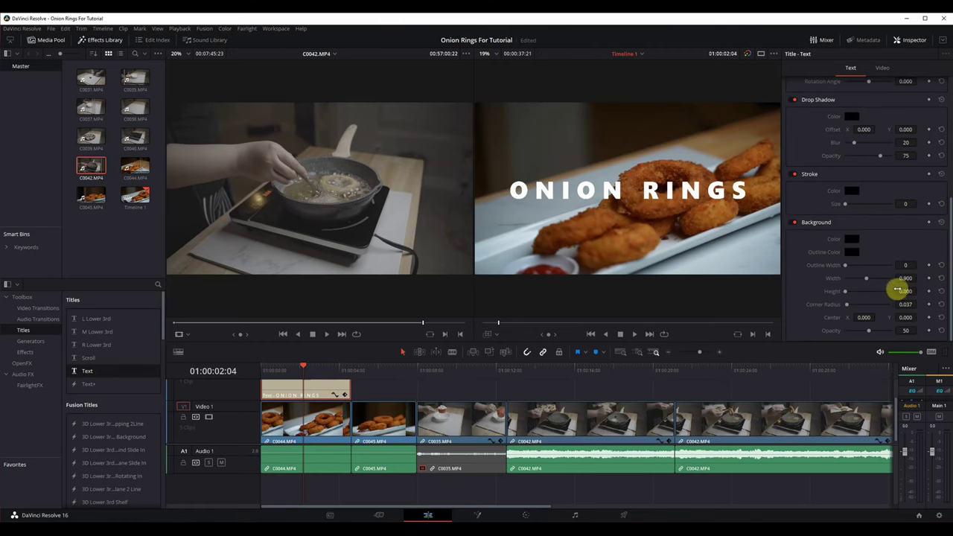
{"action": "left_click_drag", "start_coordinate": [905, 291], "coordinate": [952, 283]}
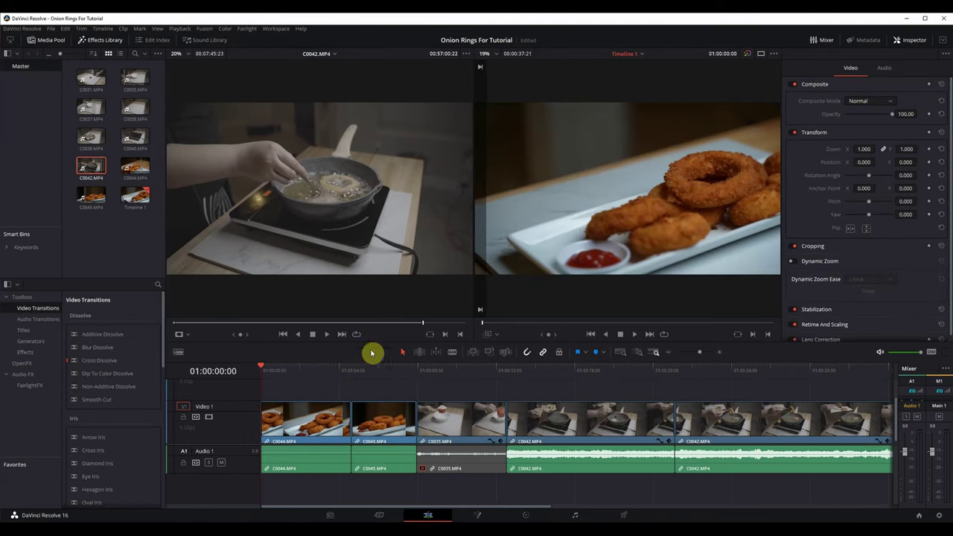
- Place a Text title on V2 above C0044, trim it to end with that clip, and preview
{"action": "left_click", "coordinate": [33, 332]}
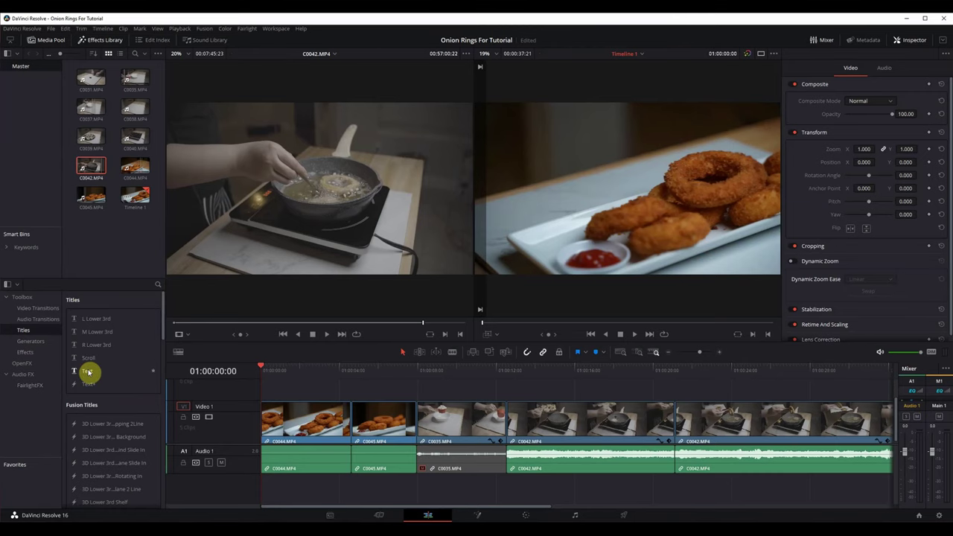
{"action": "left_click_drag", "start_coordinate": [87, 372], "coordinate": [265, 392]}
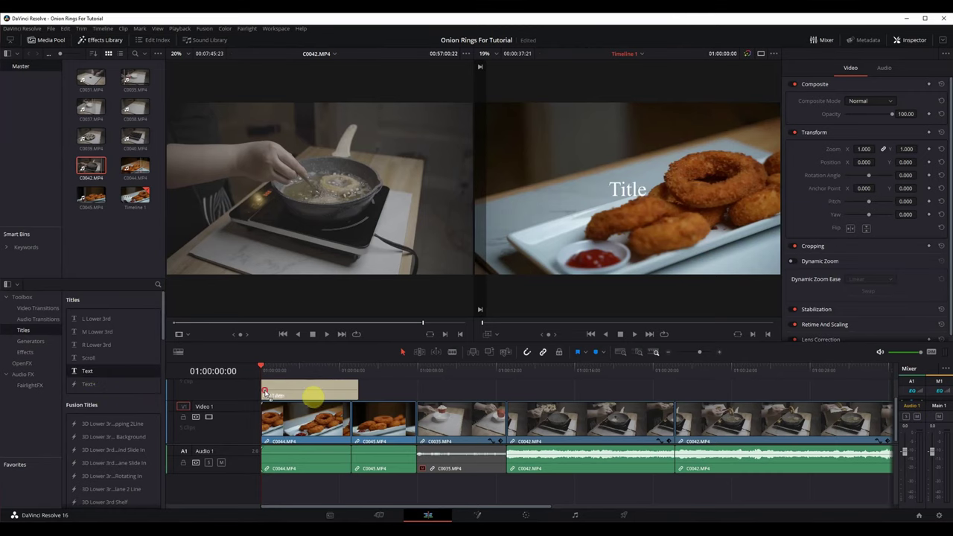
{"action": "mouse_move", "coordinate": [364, 388]}
{"action": "left_mouse_down"}
{"action": "mouse_move", "coordinate": [302, 387]}
{"action": "mouse_move", "coordinate": [351, 385]}
{"action": "left_mouse_up"}
{"action": "left_click", "coordinate": [275, 372]}
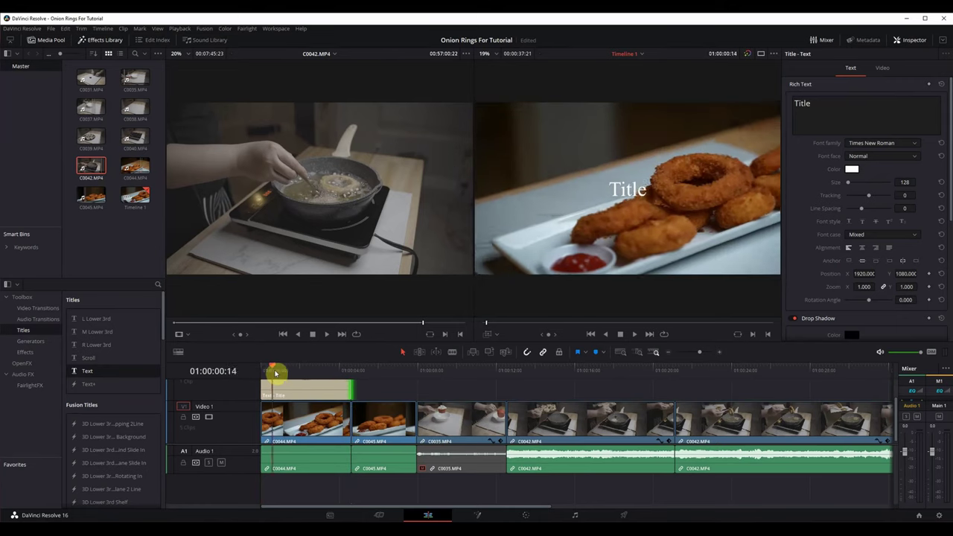
{"action": "key", "text": "space"}
{"action": "key", "text": "space"}
- Set the title font to Segoe UI Black and replace 'Title' with letter-spaced 'O N I O N RINGS'
{"action": "left_click", "coordinate": [863, 143]}
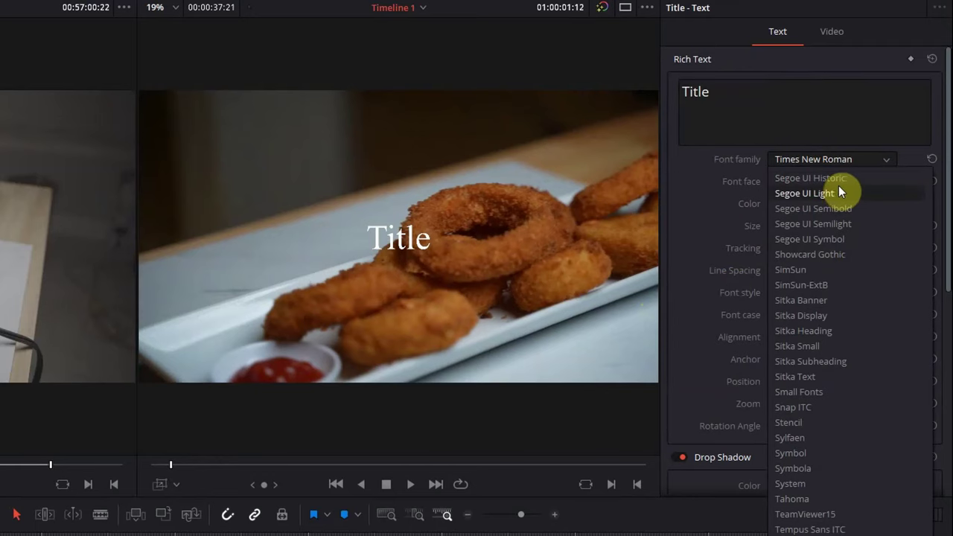
{"action": "scroll", "coordinate": [886, 159], "scroll_direction": "up", "scroll_amount": 1}
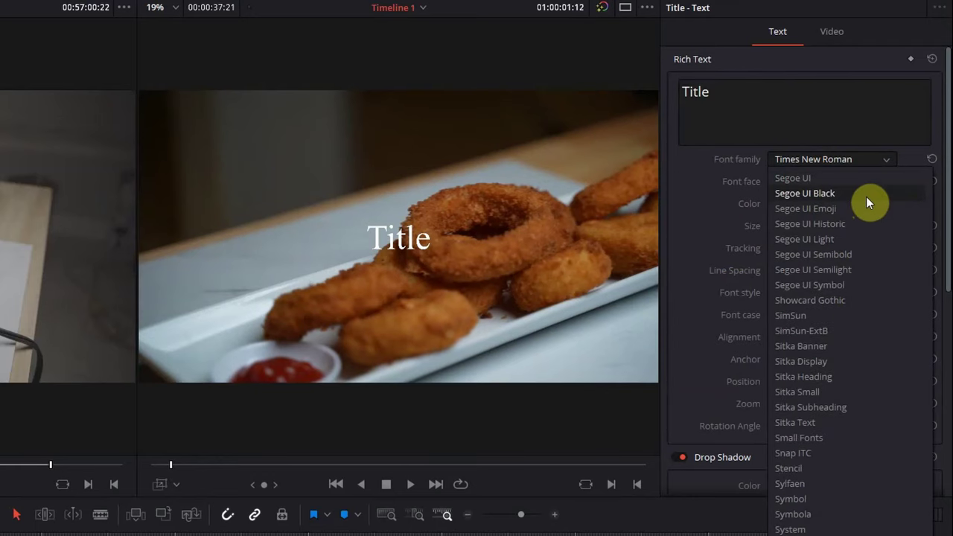
{"action": "left_click", "coordinate": [869, 194]}
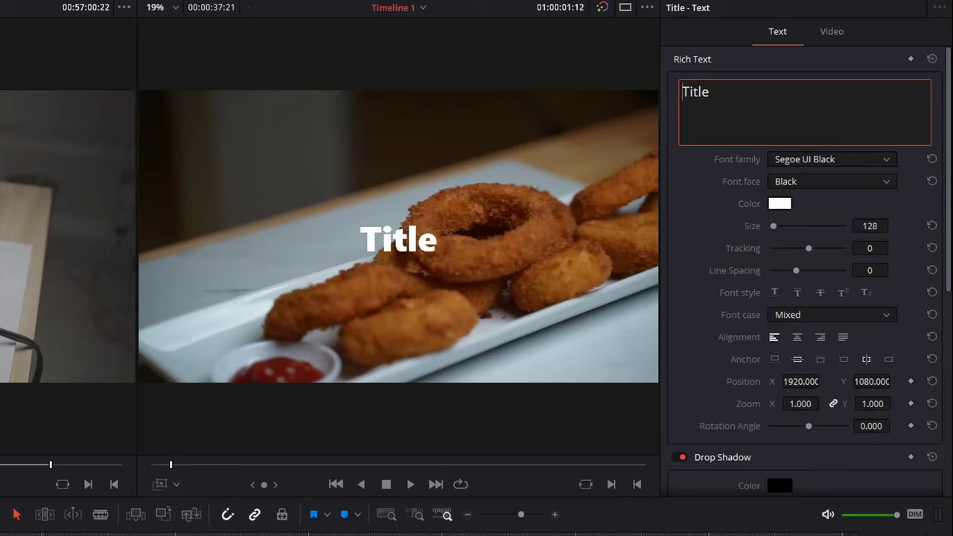
{"action": "double_click", "coordinate": [693, 93]}
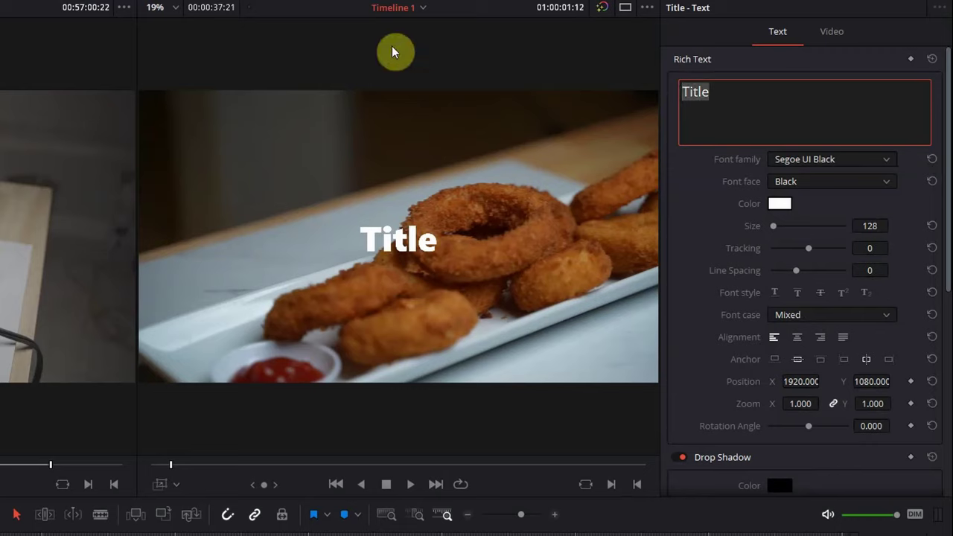
{"action": "type", "text": "ONION RING"}
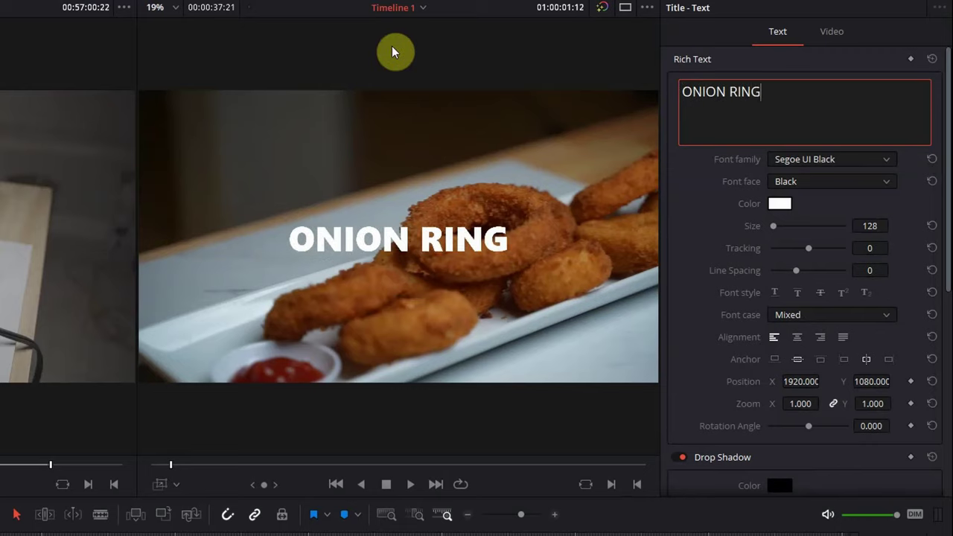
{"action": "type", "text": "S"}
{"action": "key", "text": "ctrl+Left"}
{"action": "key", "text": "Left"}
{"action": "key", "text": "BackSpace"}
{"action": "key", "text": "BackSpace"}
{"action": "key", "text": "BackSpace"}
{"action": "key", "text": "BackSpace"}
{"action": "key", "text": "BackSpace"}
{"action": "type", "text": "O N I O N"}
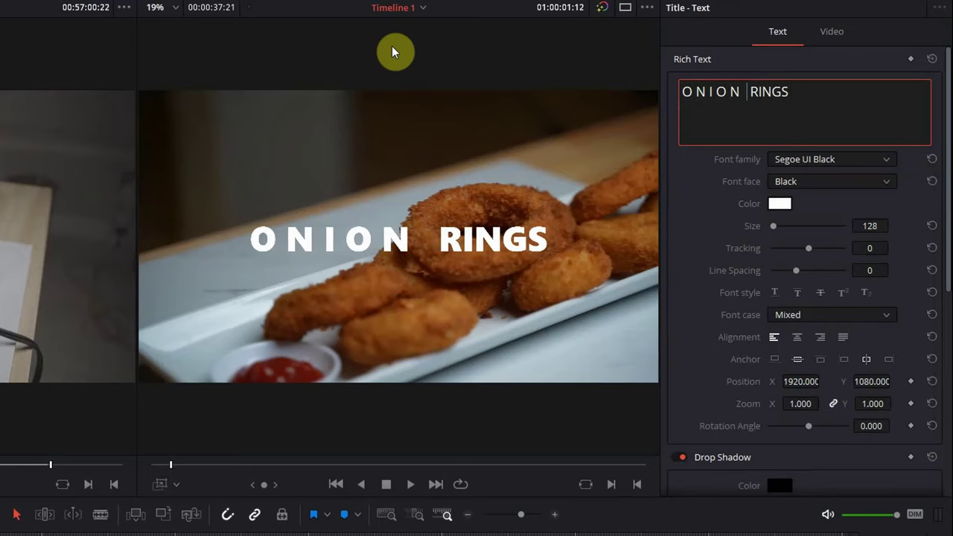
{"action": "key", "text": "Right"}
{"action": "key", "text": "space"}
{"action": "key", "text": "Right"}
{"action": "key", "text": "space"}
{"action": "key", "text": "Right"}
{"action": "key", "text": "space"}
{"action": "key", "text": "Right"}
{"action": "key", "text": "space"}
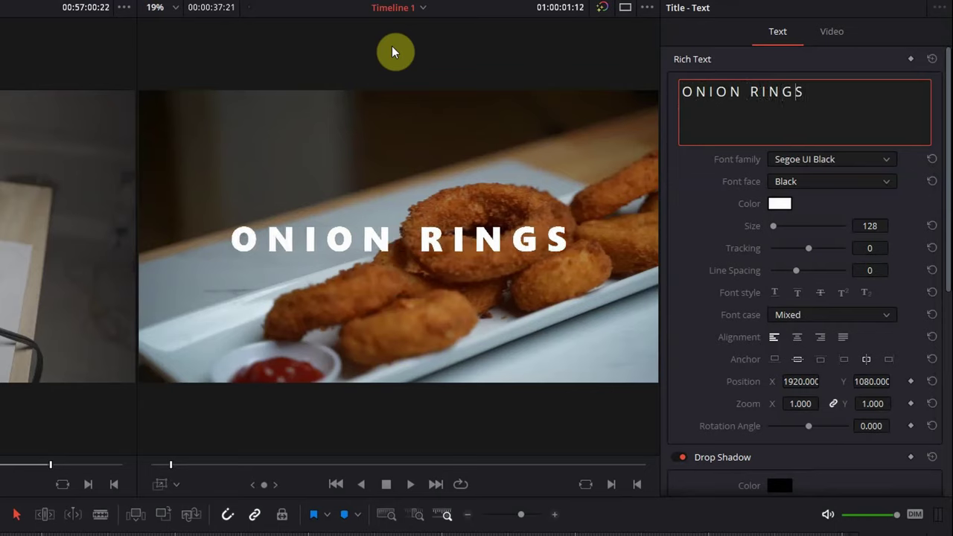
- Enlarge the dark background bar behind the title, preview it, and switch to the Color page
{"action": "scroll", "coordinate": [885, 225], "scroll_direction": "up", "scroll_amount": 8}
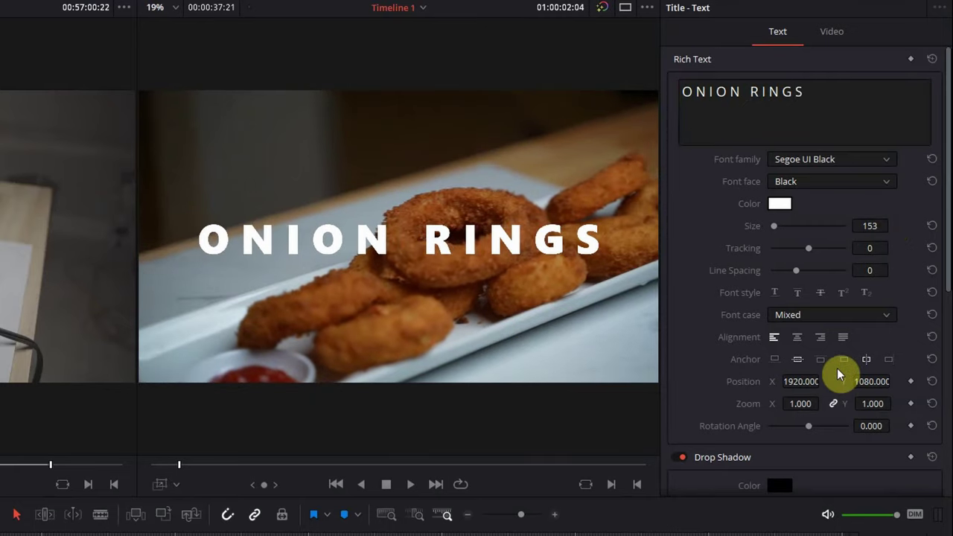
{"action": "scroll", "coordinate": [871, 406], "scroll_direction": "down", "scroll_amount": 5}
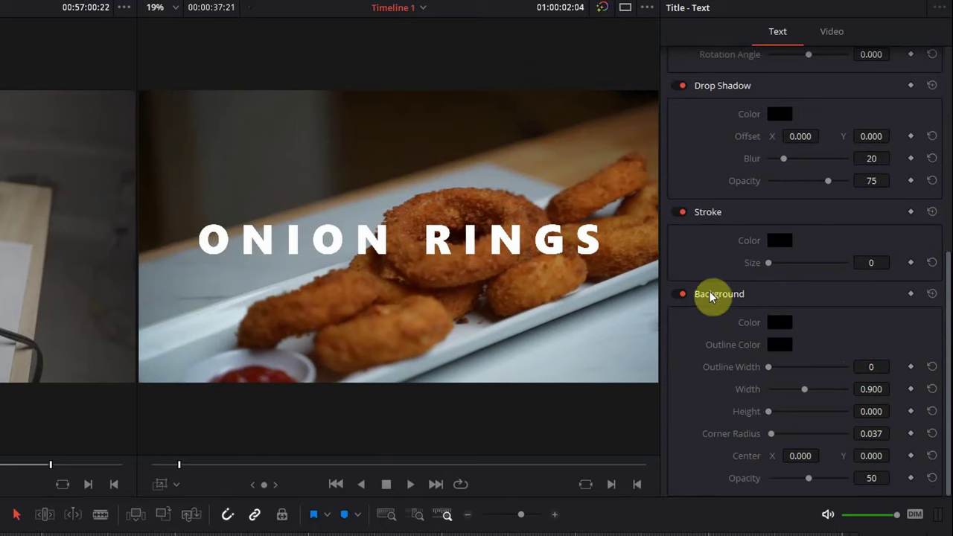
{"action": "left_click_drag", "start_coordinate": [856, 407], "coordinate": [870, 387]}
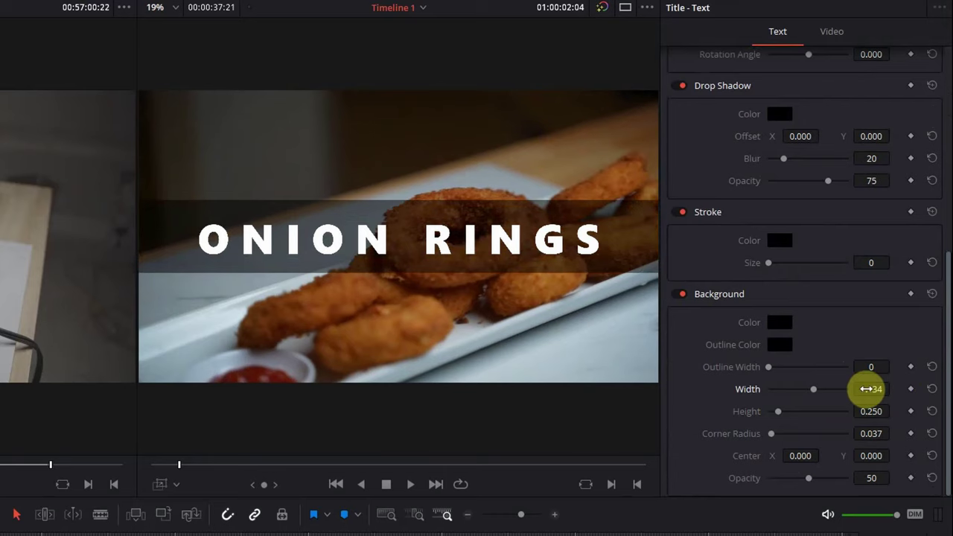
{"action": "left_click_drag", "start_coordinate": [0, 528], "coordinate": [0, 528]}
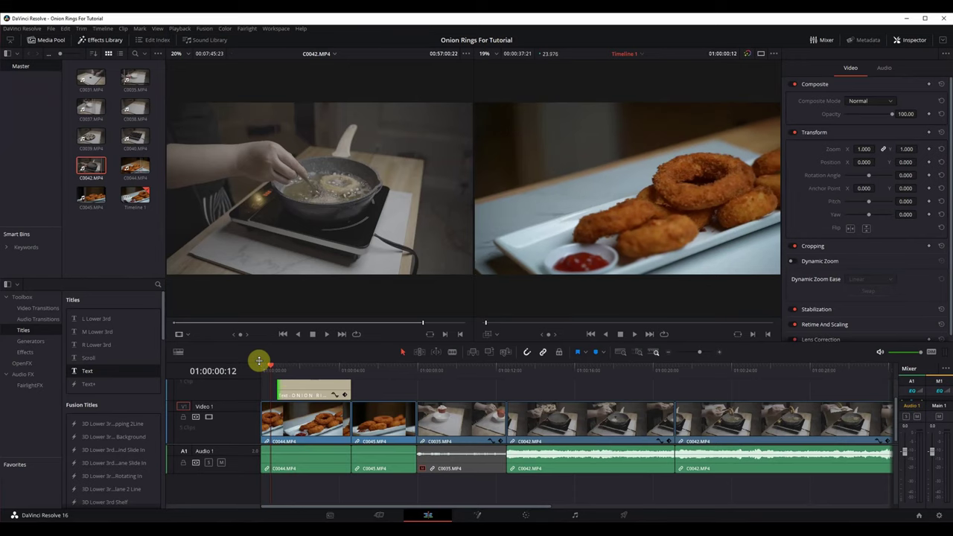
{"action": "key", "text": "space"}
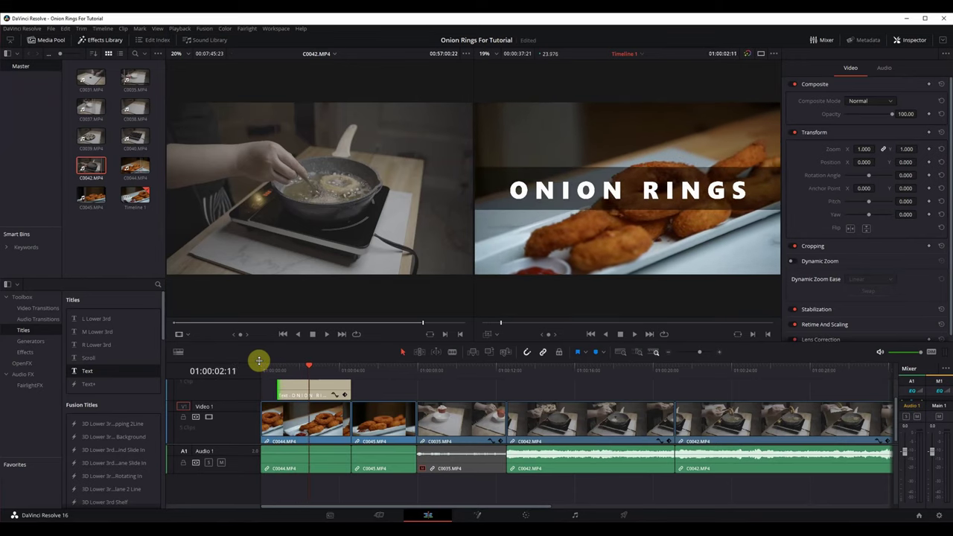
{"action": "left_click", "coordinate": [343, 388]}
{"action": "key", "text": "shift+6"}
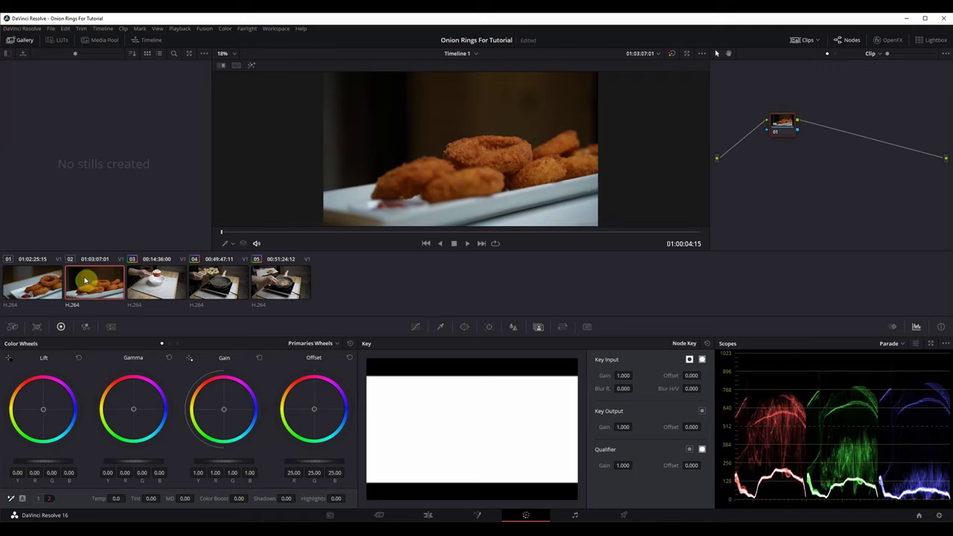
- Select the first onion-rings clip, raise Highlights to 33, and boost colour intensity
{"action": "left_click", "coordinate": [50, 283]}
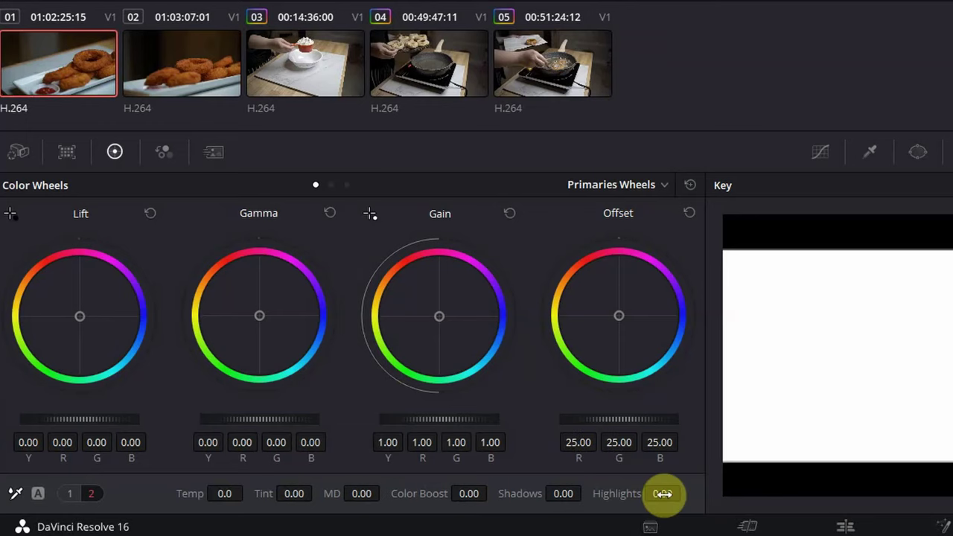
{"action": "left_click_drag", "start_coordinate": [336, 498], "coordinate": [361, 497]}
{"action": "left_click_drag", "start_coordinate": [712, 493], "coordinate": [729, 491]}
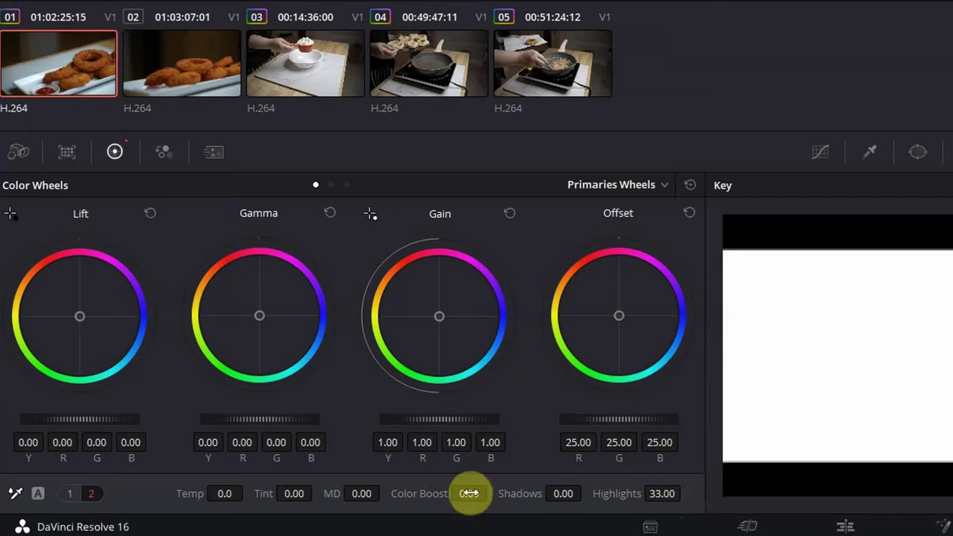
{"action": "left_click_drag", "start_coordinate": [468, 493], "coordinate": [492, 494]}
{"action": "scroll", "coordinate": [352, 494], "scroll_direction": "down", "scroll_amount": 2}
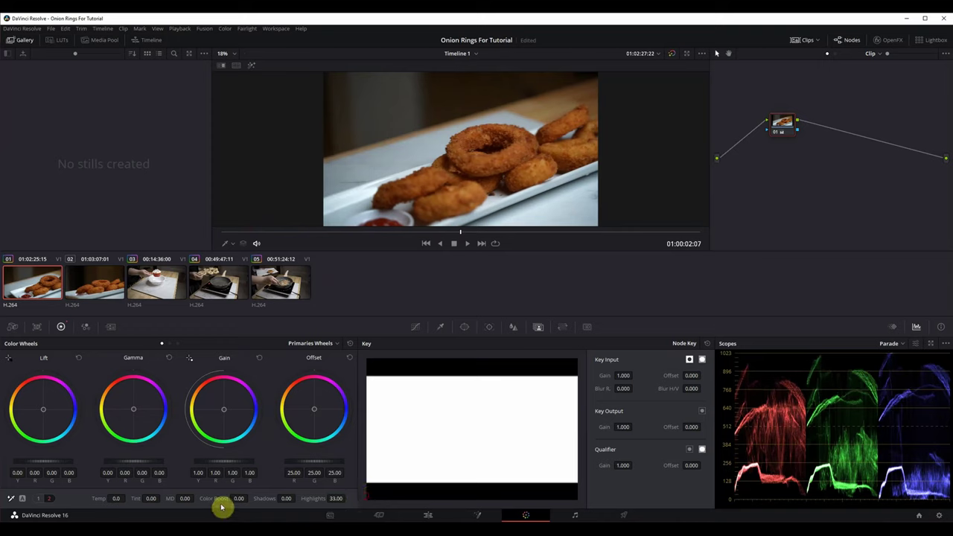
- Add a little contrast and saturation, then pull Color Boost back to -5.50
{"action": "left_click_drag", "start_coordinate": [242, 499], "coordinate": [252, 499]}
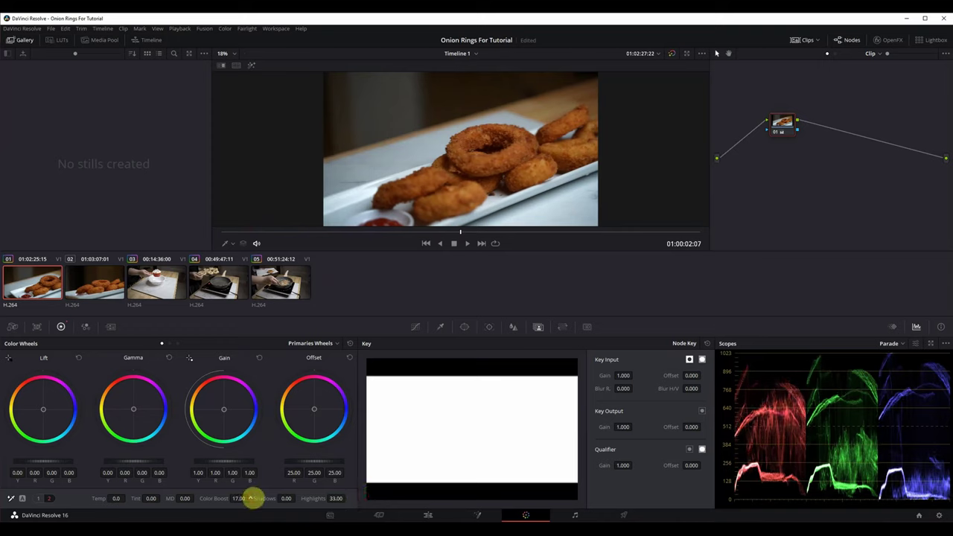
{"action": "mouse_move", "coordinate": [187, 498]}
{"action": "left_mouse_down"}
{"action": "mouse_move", "coordinate": [176, 497]}
{"action": "mouse_move", "coordinate": [202, 498]}
{"action": "left_mouse_up"}
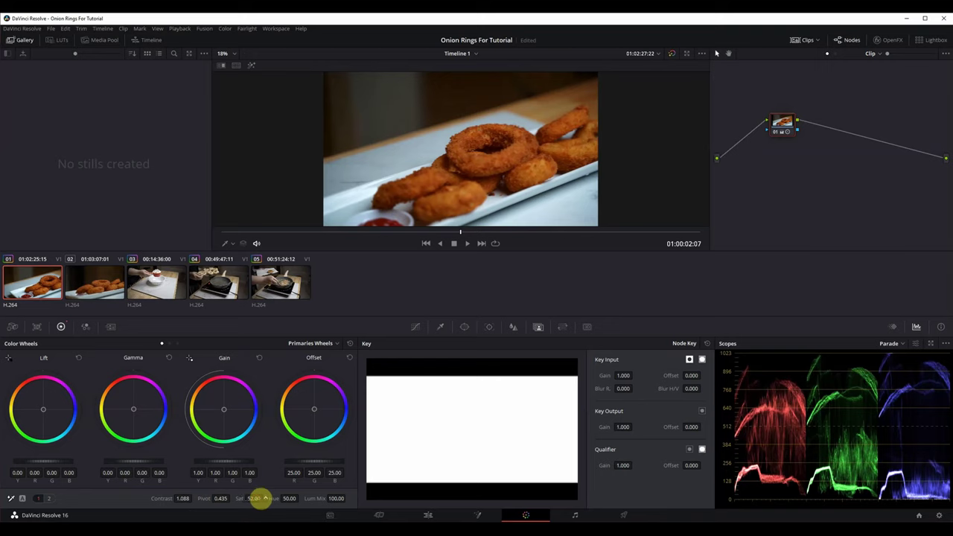
{"action": "left_click_drag", "start_coordinate": [261, 499], "coordinate": [273, 498]}
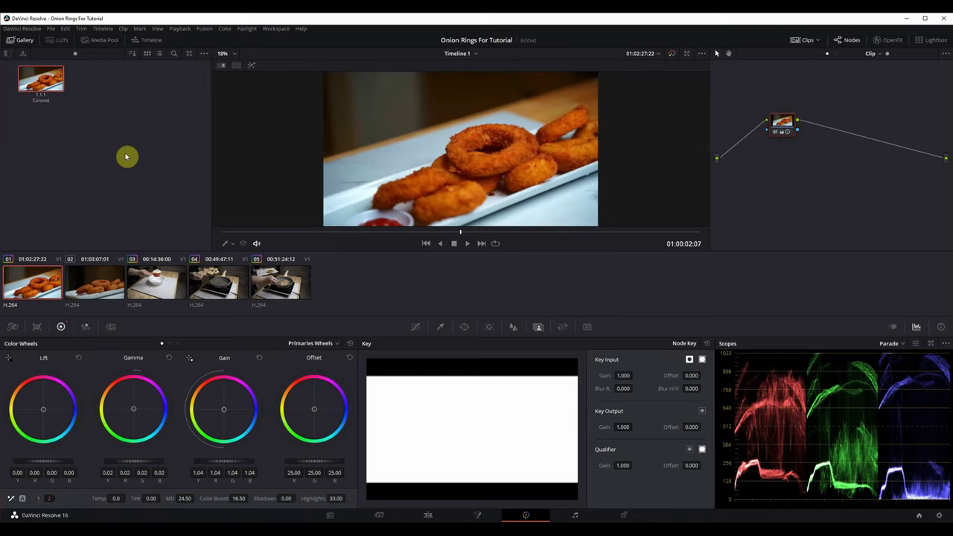
{"action": "left_click_drag", "start_coordinate": [228, 499], "coordinate": [222, 500]}
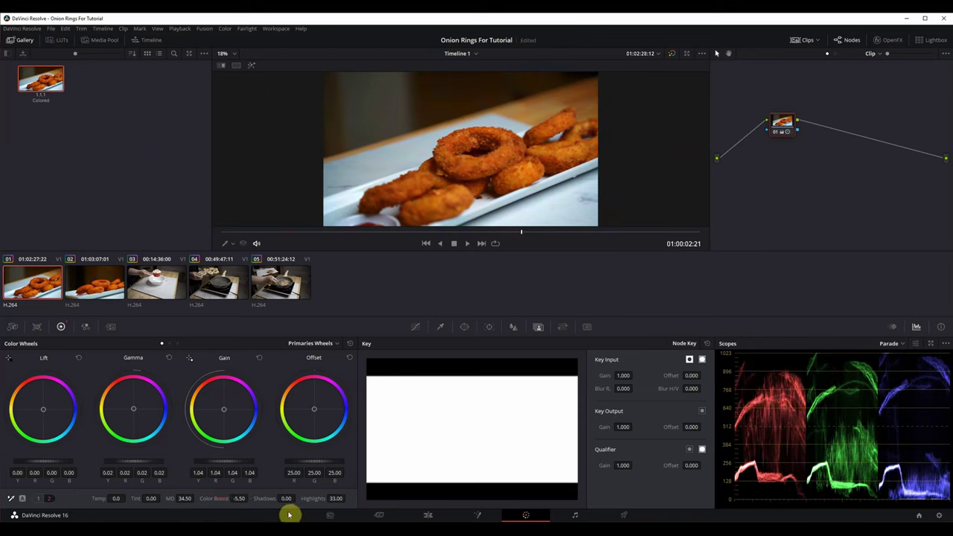
- Grab a still labelled Colored 2, then raise saturation to 61.20 and gain to 1.01
{"action": "right_click", "coordinate": [434, 132]}
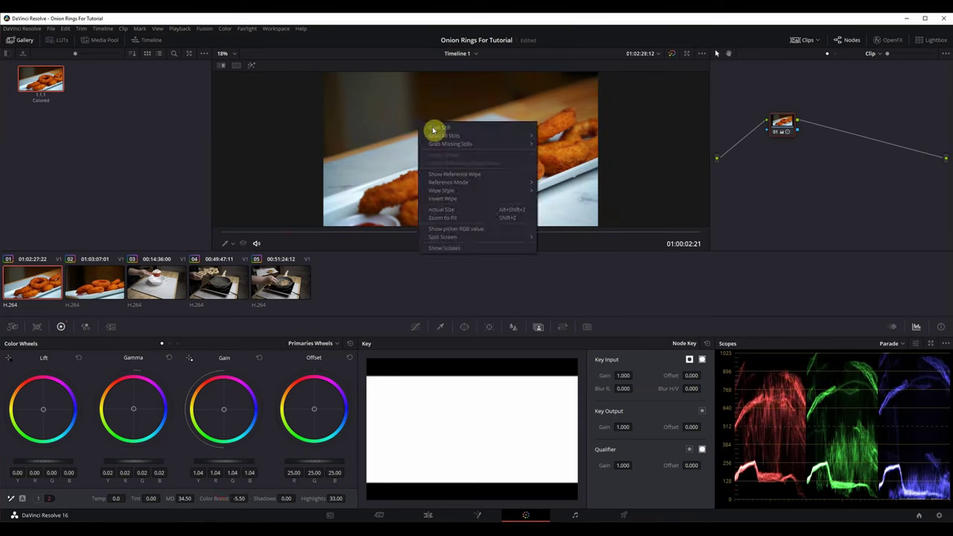
{"action": "left_click", "coordinate": [454, 138]}
{"action": "right_click", "coordinate": [102, 85]}
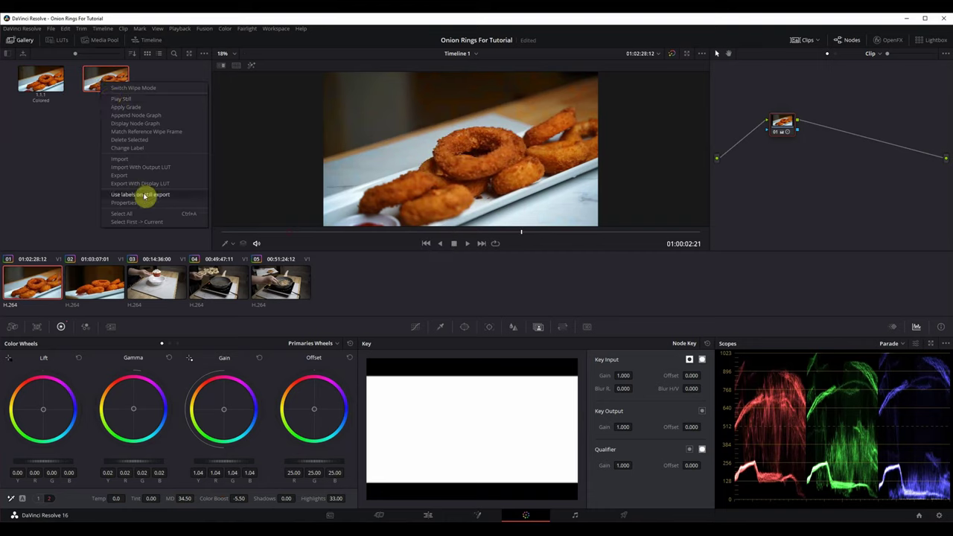
{"action": "left_click", "coordinate": [151, 148]}
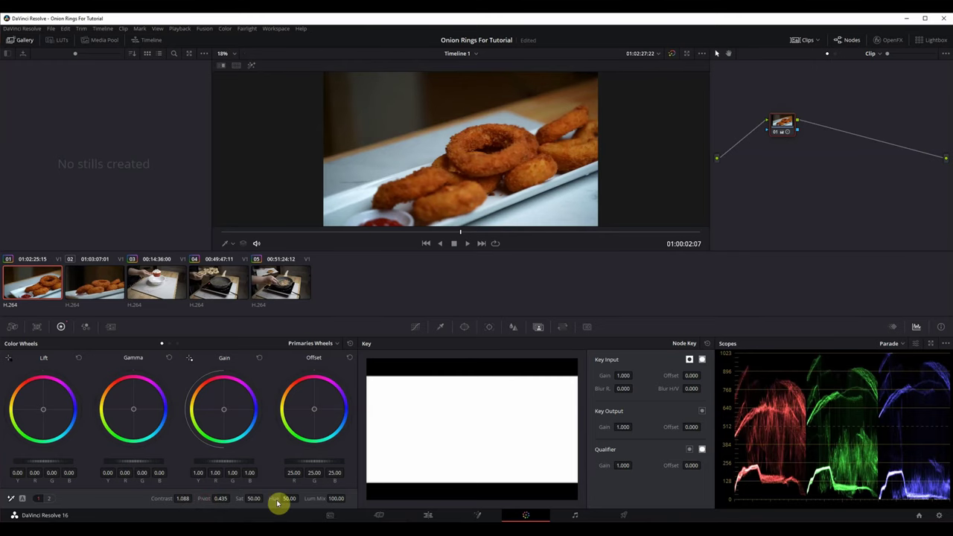
{"action": "left_click_drag", "start_coordinate": [255, 498], "coordinate": [266, 498]}
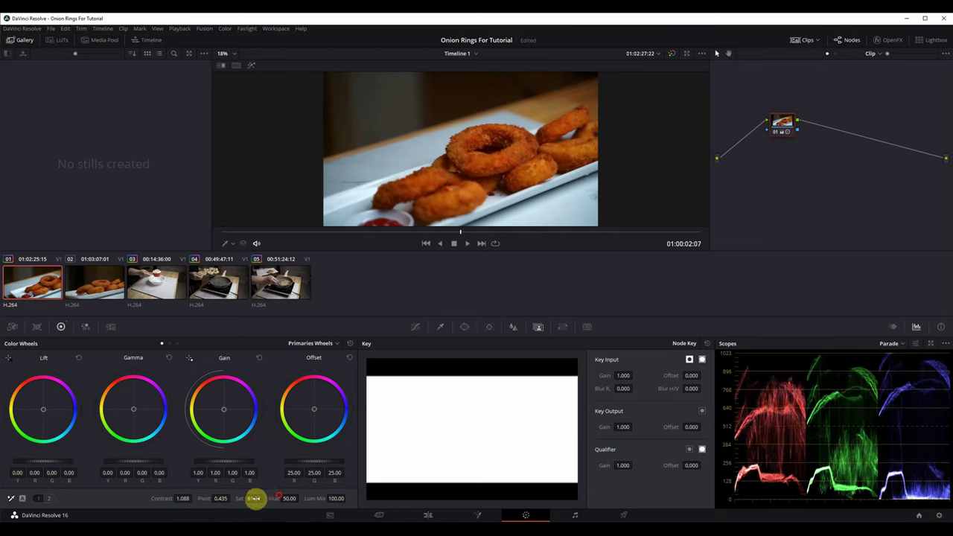
{"action": "left_click_drag", "start_coordinate": [222, 460], "coordinate": [282, 458]}
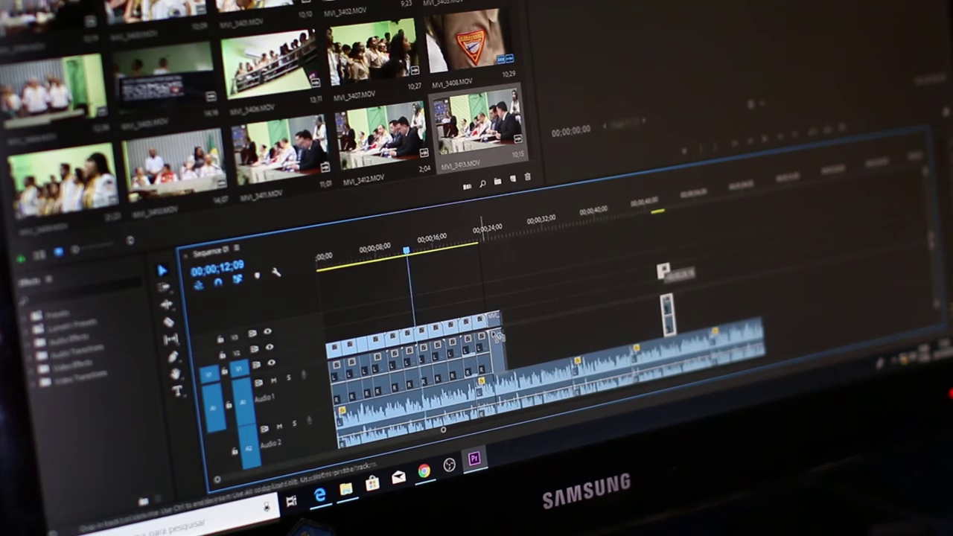
{"action": "left_click_drag", "start_coordinate": [497, 336], "coordinate": [501, 335]}
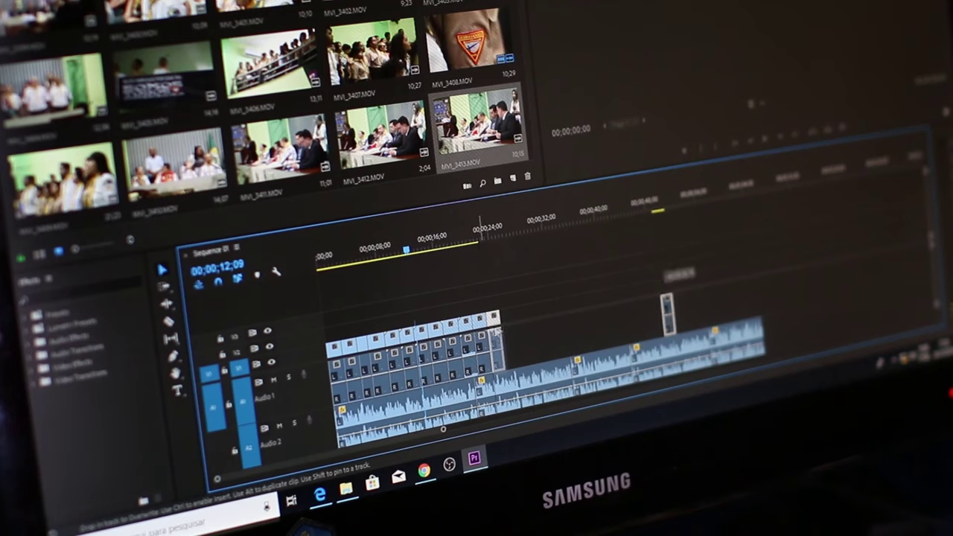
{"action": "left_click_drag", "start_coordinate": [408, 252], "coordinate": [474, 262]}
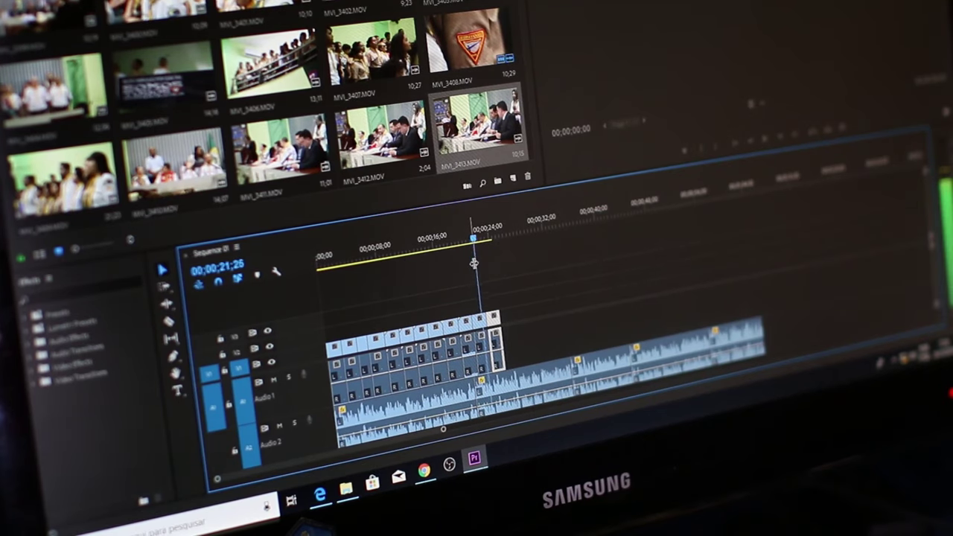
{"action": "key", "text": "space"}
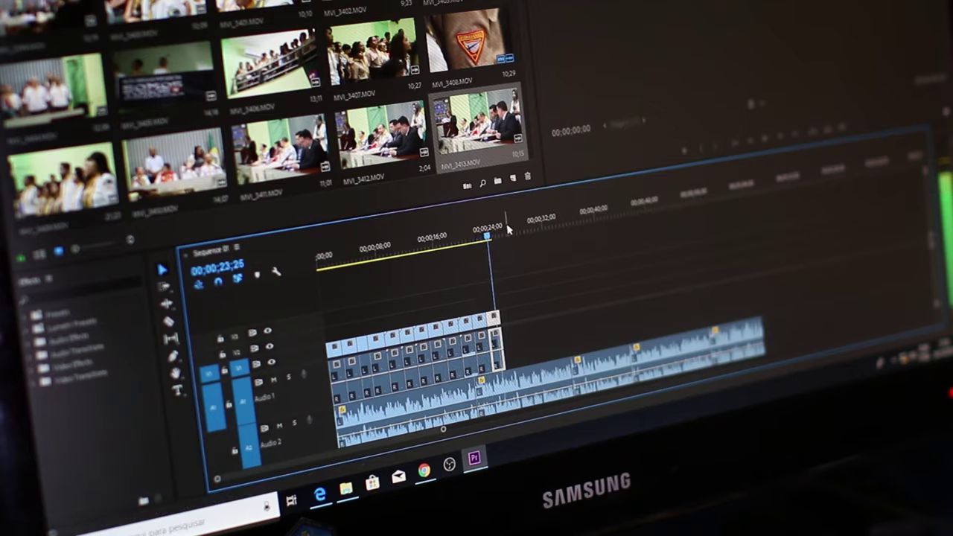